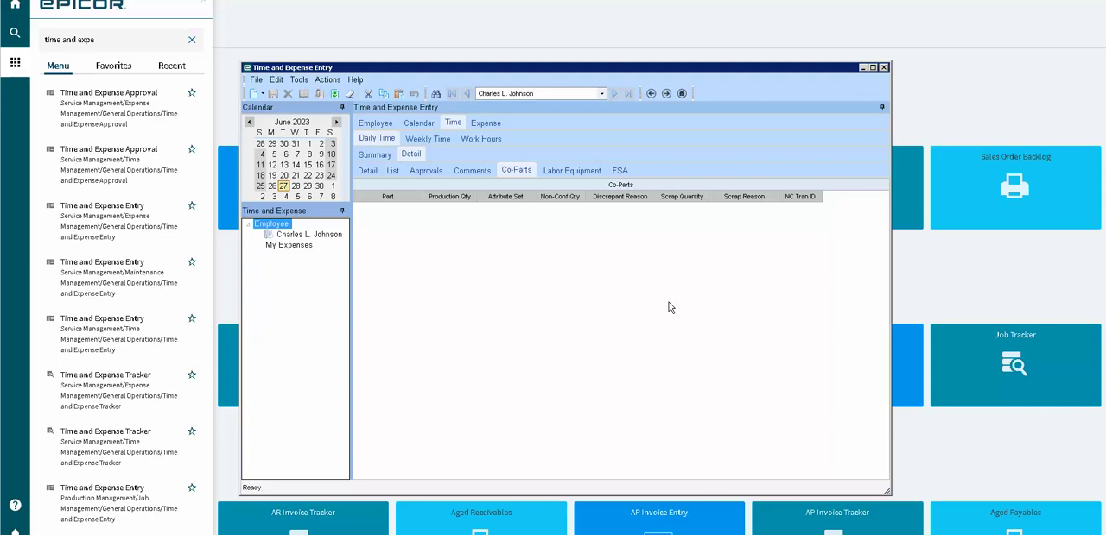
Step: Browse Help, relaunch Time and Expense Entry to view daily time details, and return to menu search
click(15, 506)
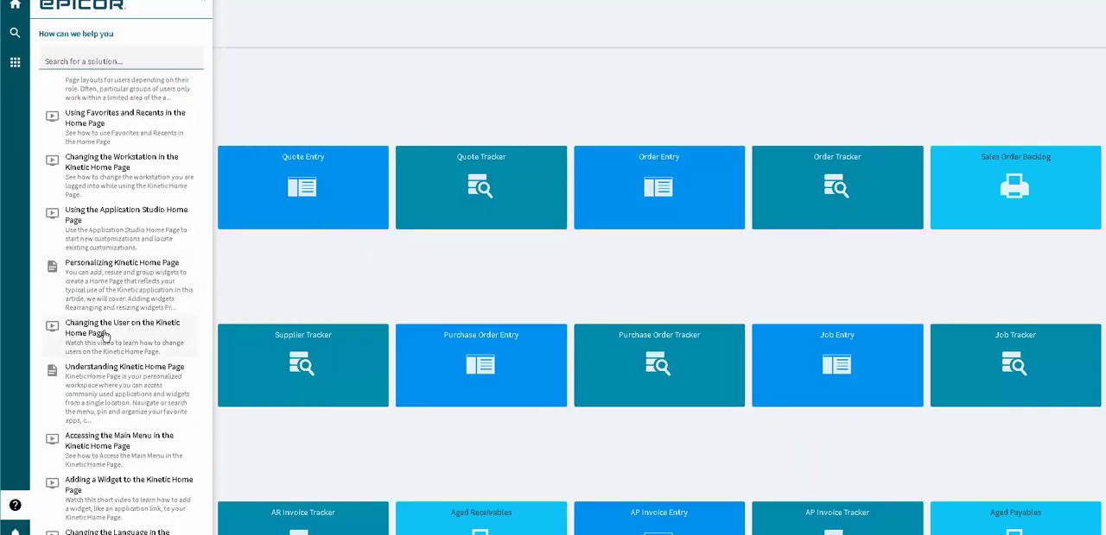
scroll(125, 388, down, 5)
scroll(125, 446, down, 5)
scroll(126, 445, down, 5)
scroll(138, 432, down, 5)
scroll(138, 432, down, 5)
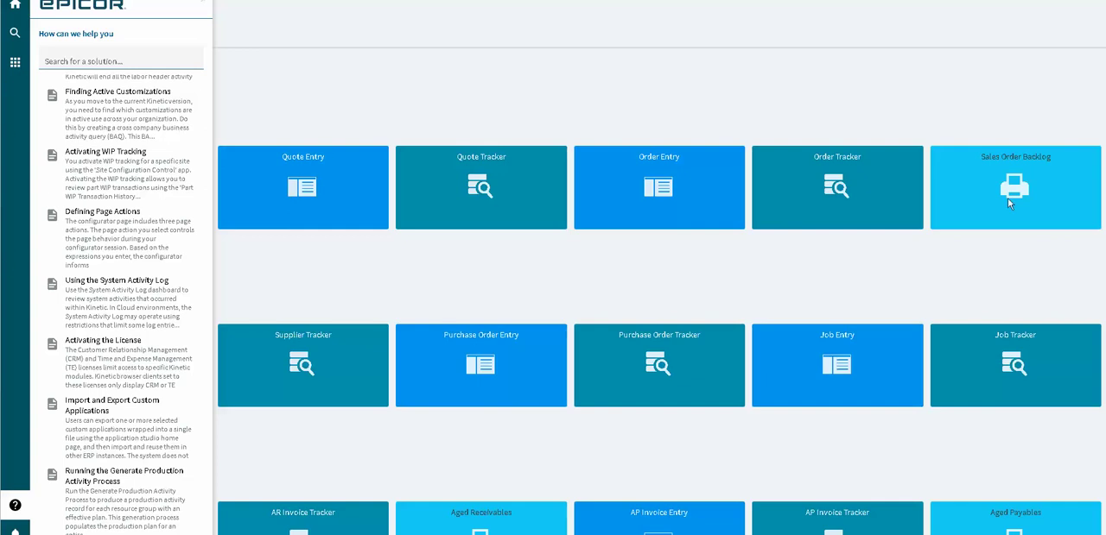
click(15, 62)
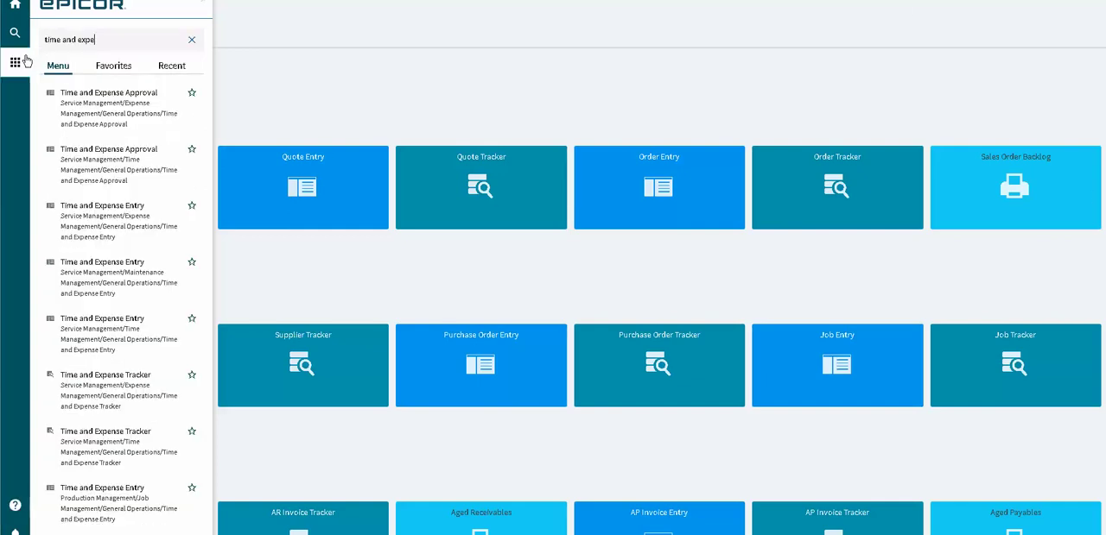
click(95, 500)
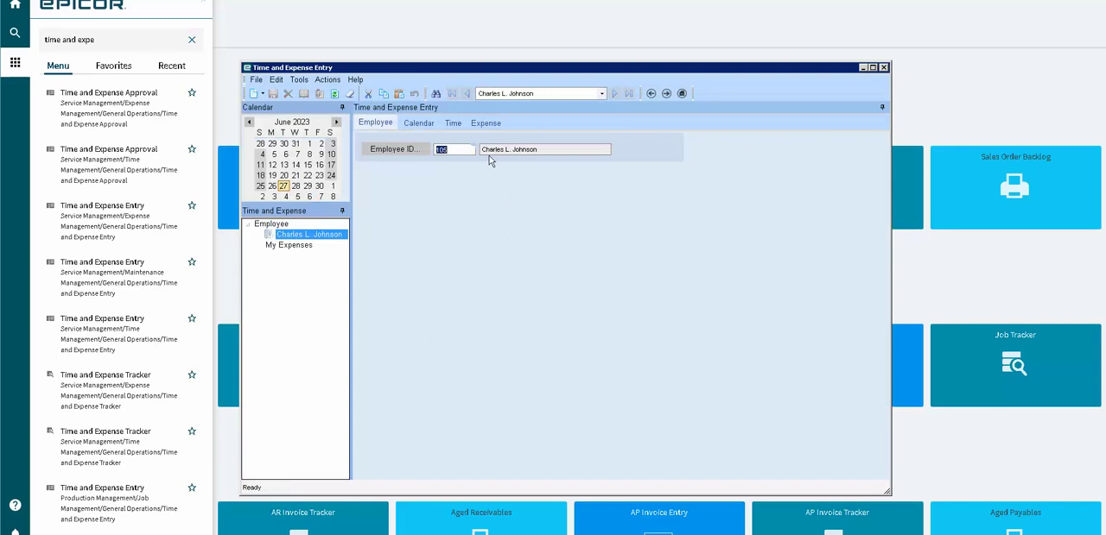
click(452, 123)
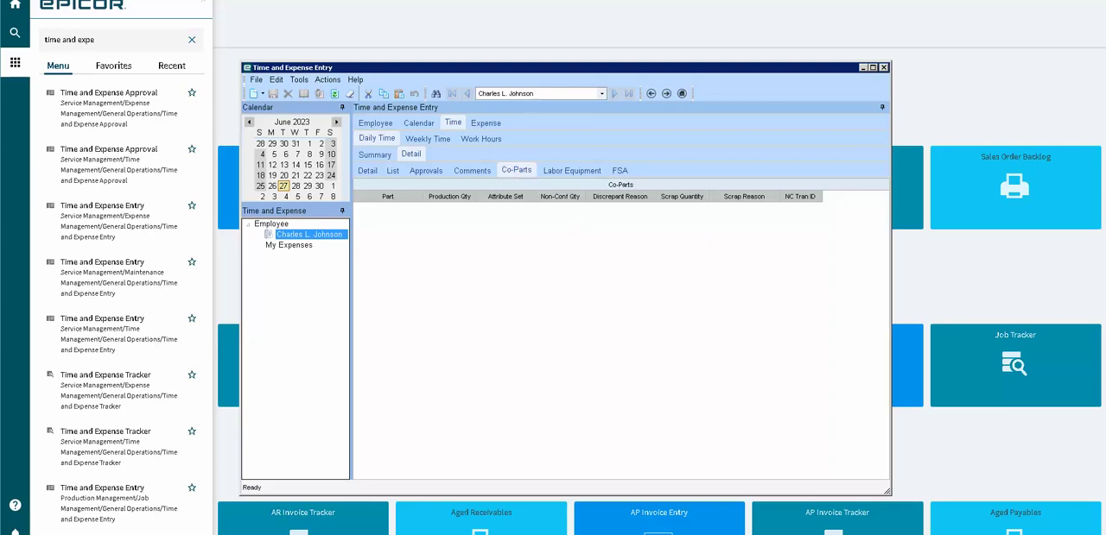
click(101, 38)
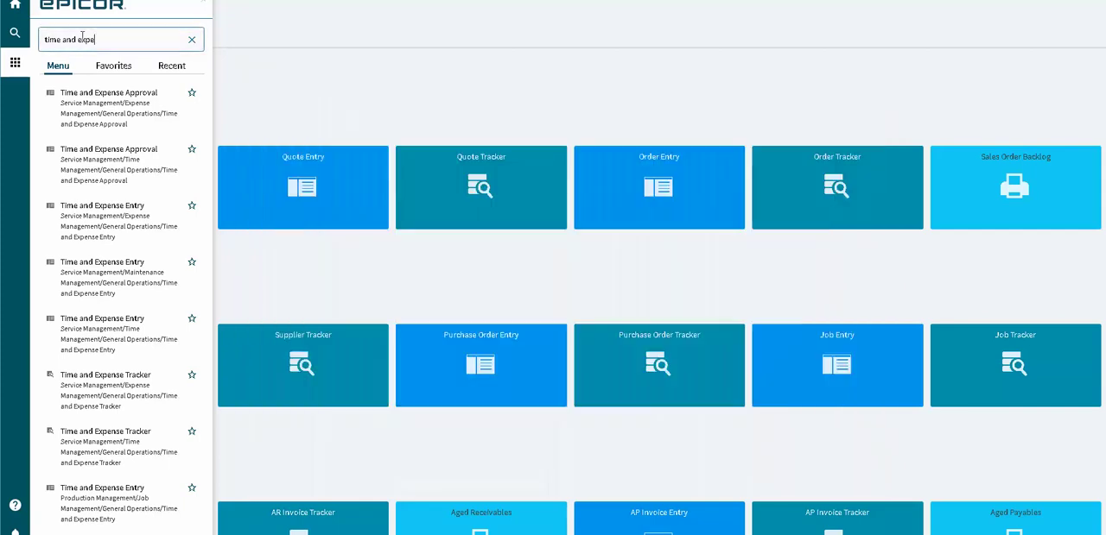
Step: From Job Entry, start a quick job and generate next job number 2430
key(ctrl+a)
text(job entry)
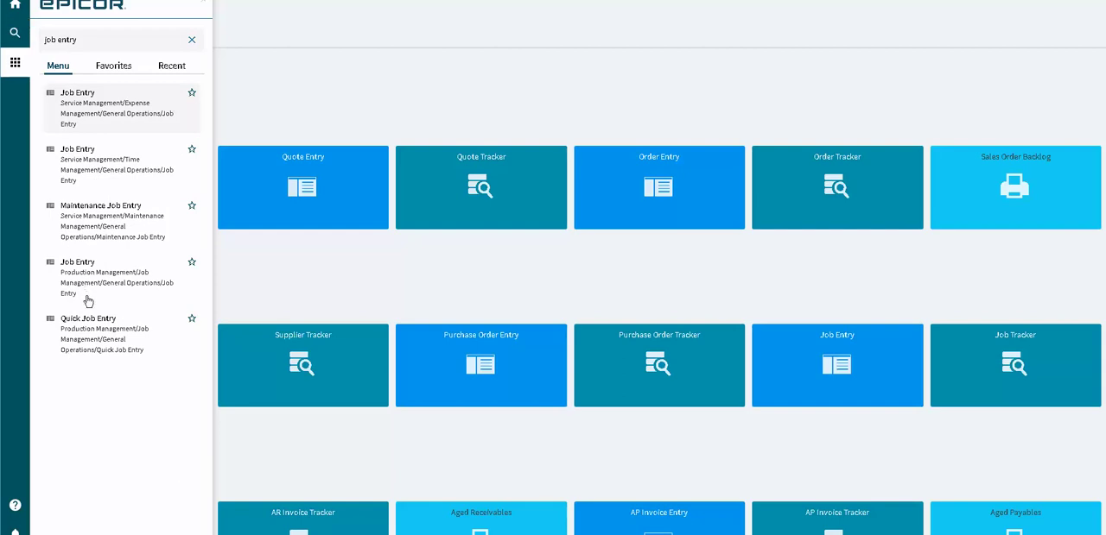
click(71, 269)
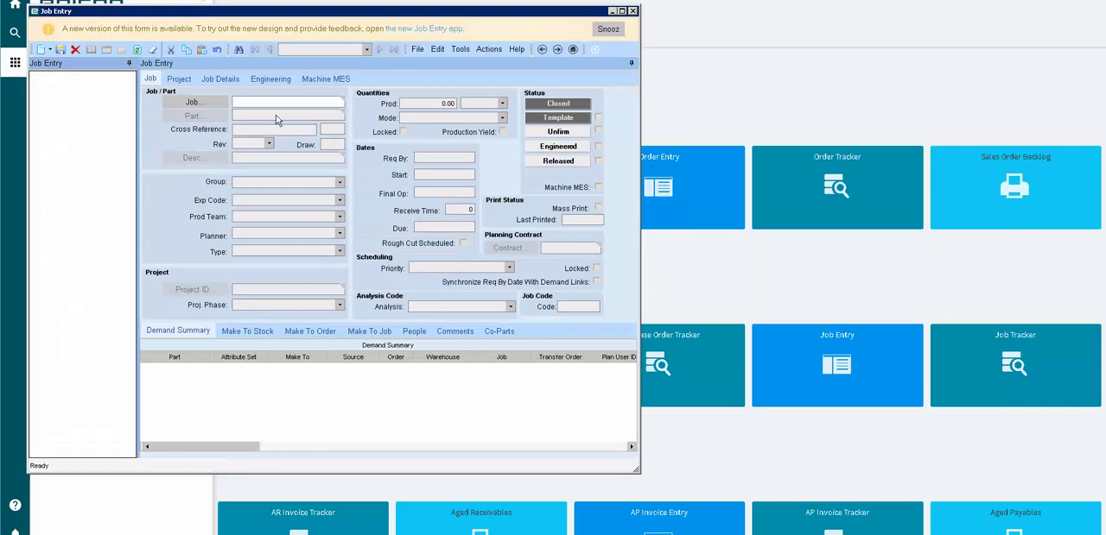
click(489, 49)
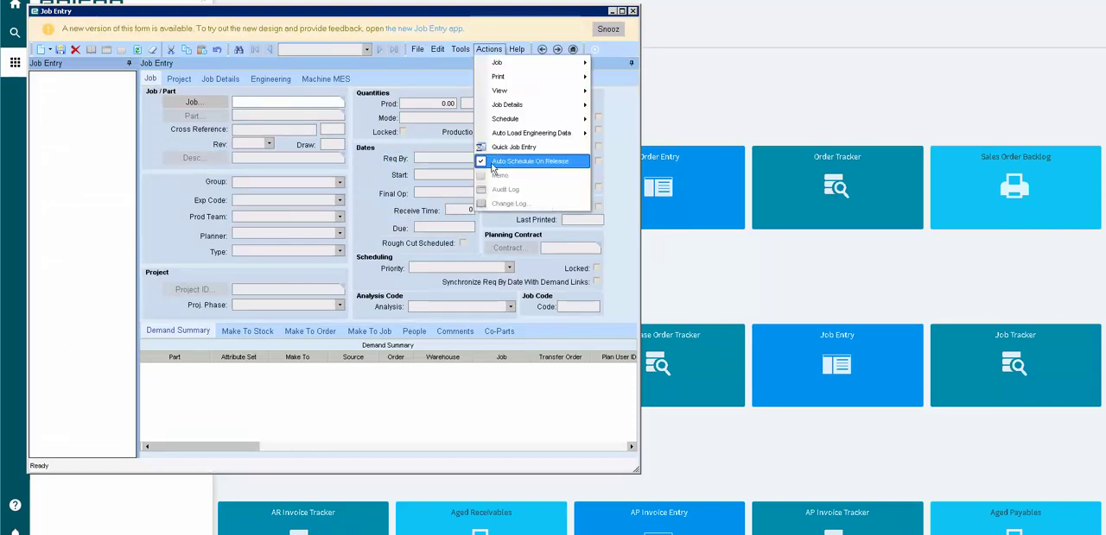
click(535, 153)
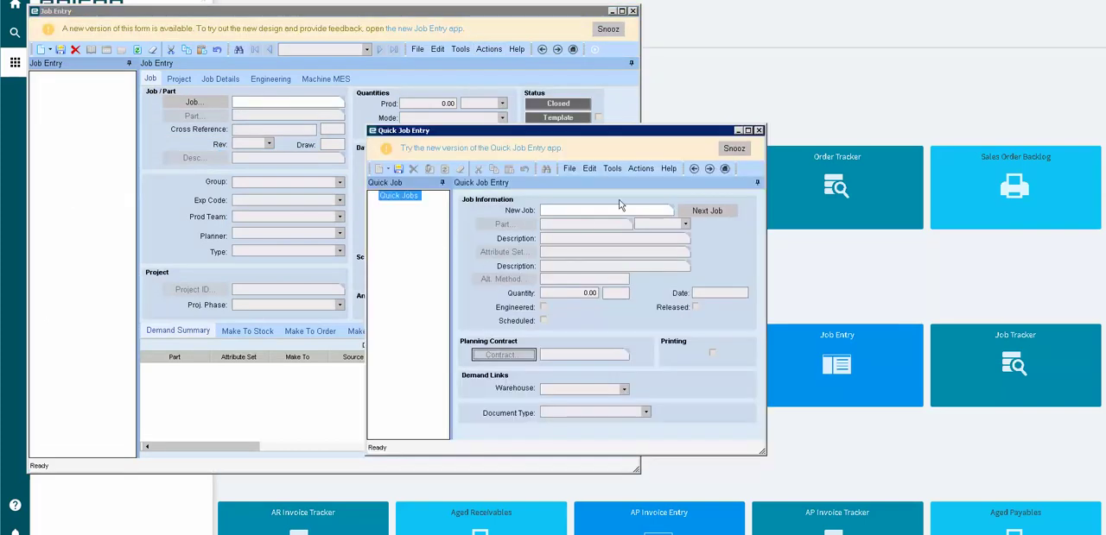
click(707, 211)
Step: Give the quick job part 001MP, quantity 10, not engineered, and save it
click(504, 224)
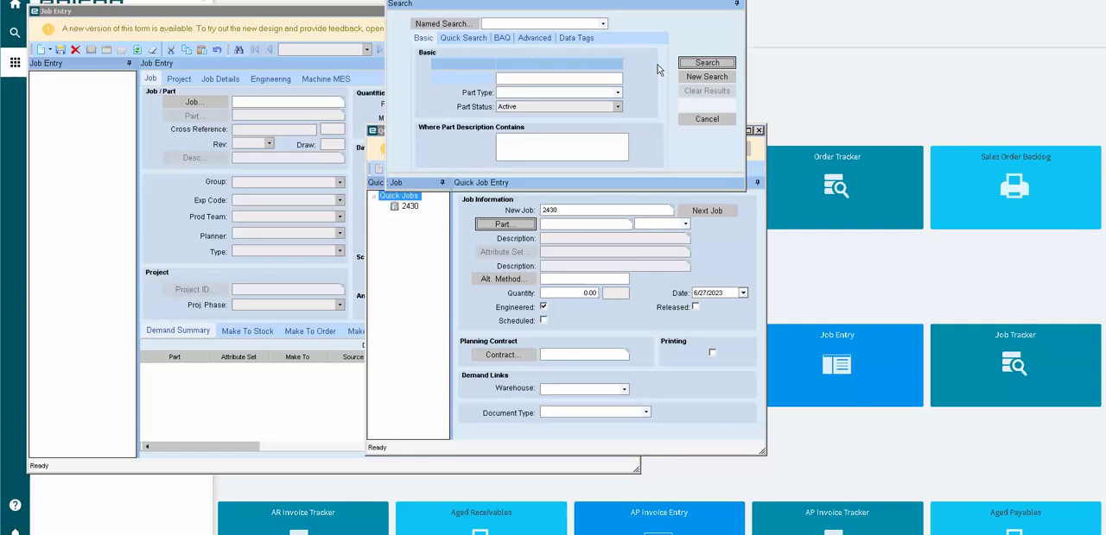
click(706, 63)
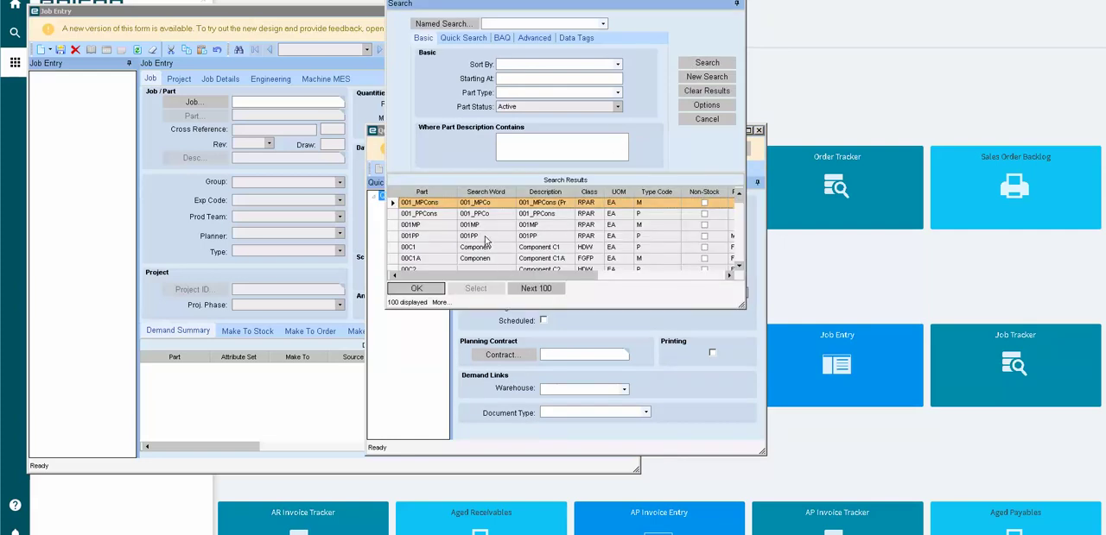
double_click(498, 225)
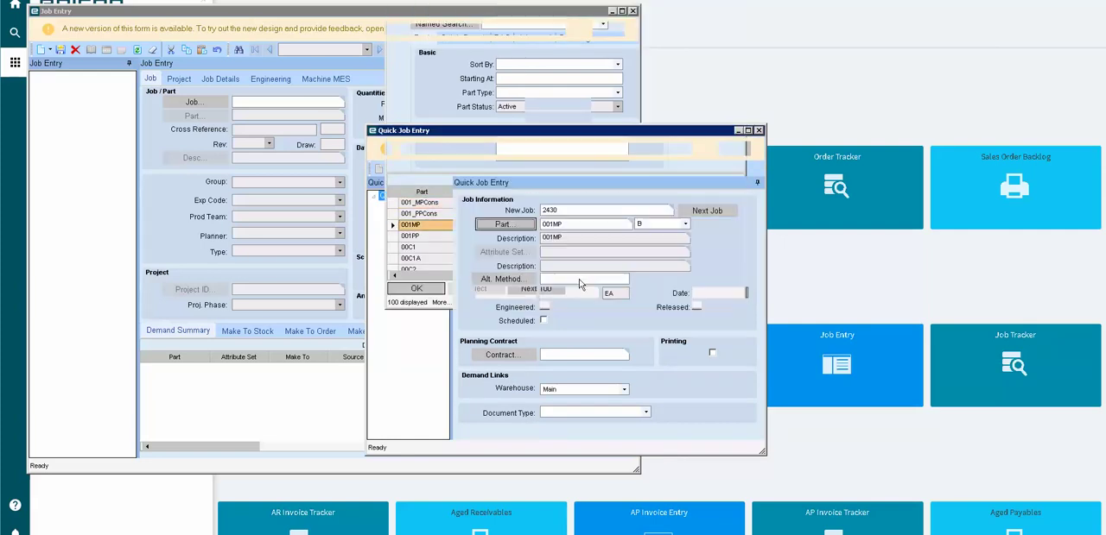
click(567, 293)
text(10)
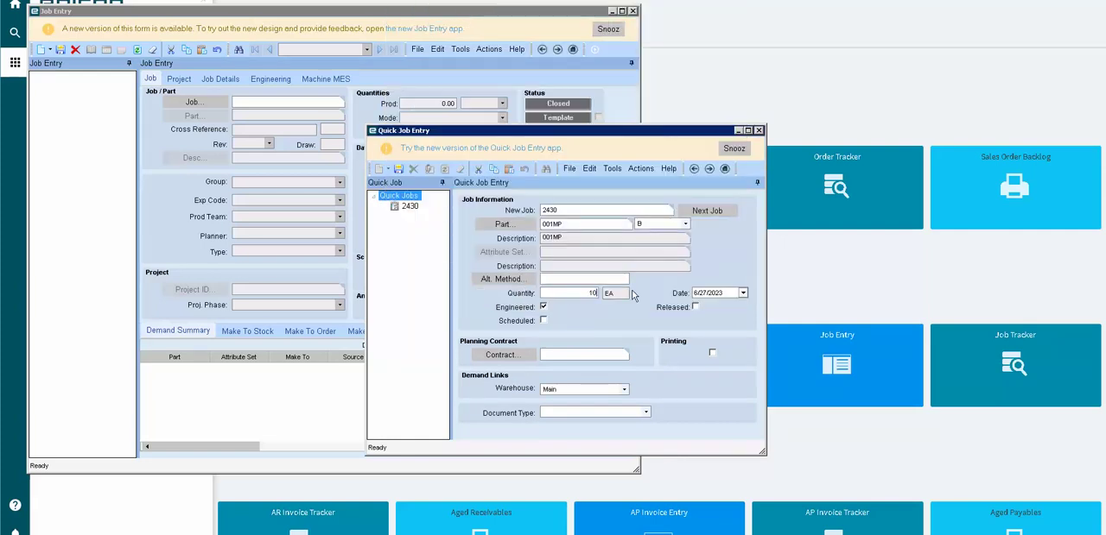
click(543, 320)
click(543, 308)
click(399, 170)
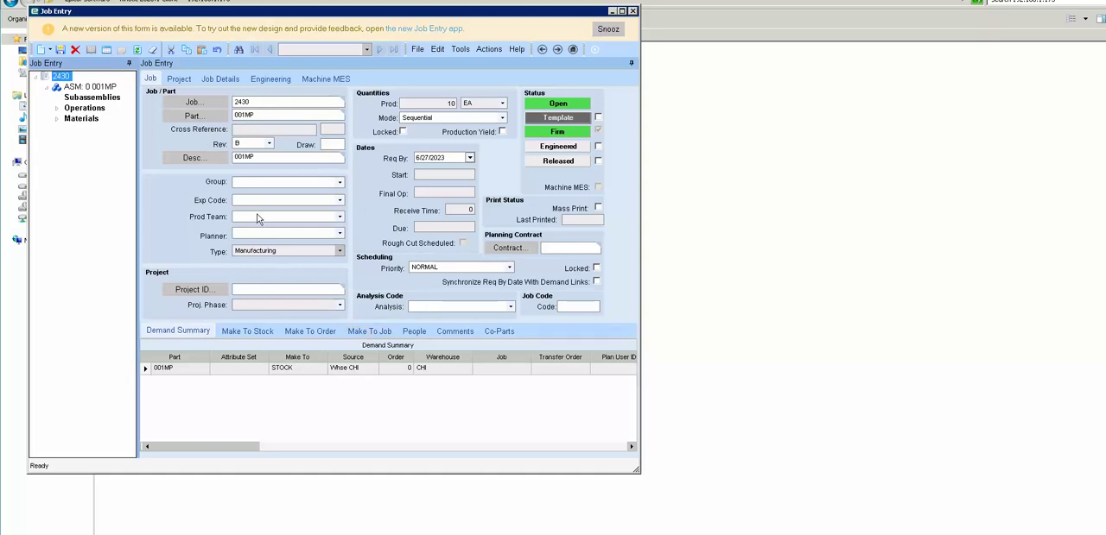
Step: Start a new co-part record on job 2430's Co-Parts tab
click(267, 116)
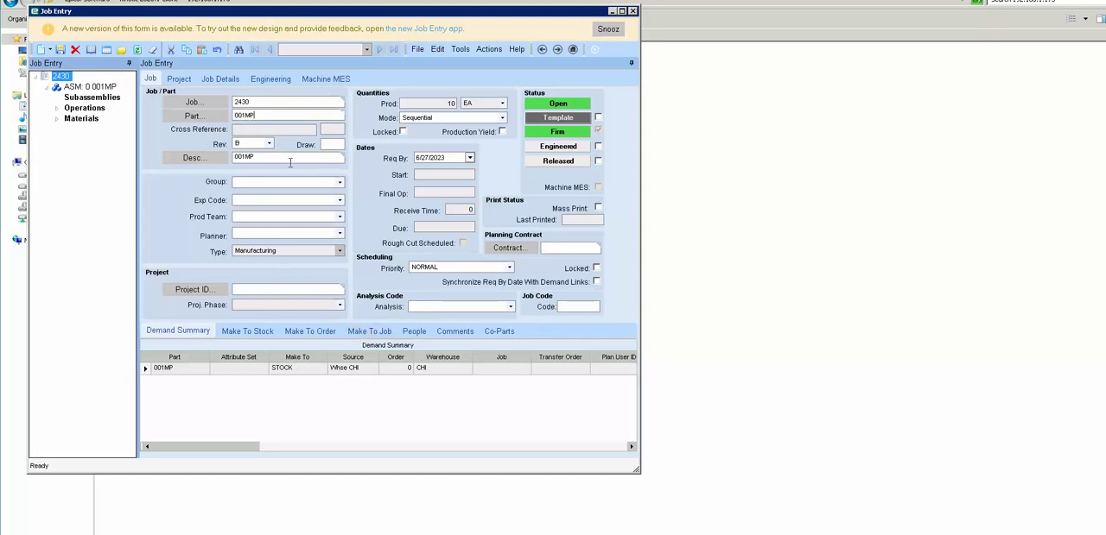
click(499, 332)
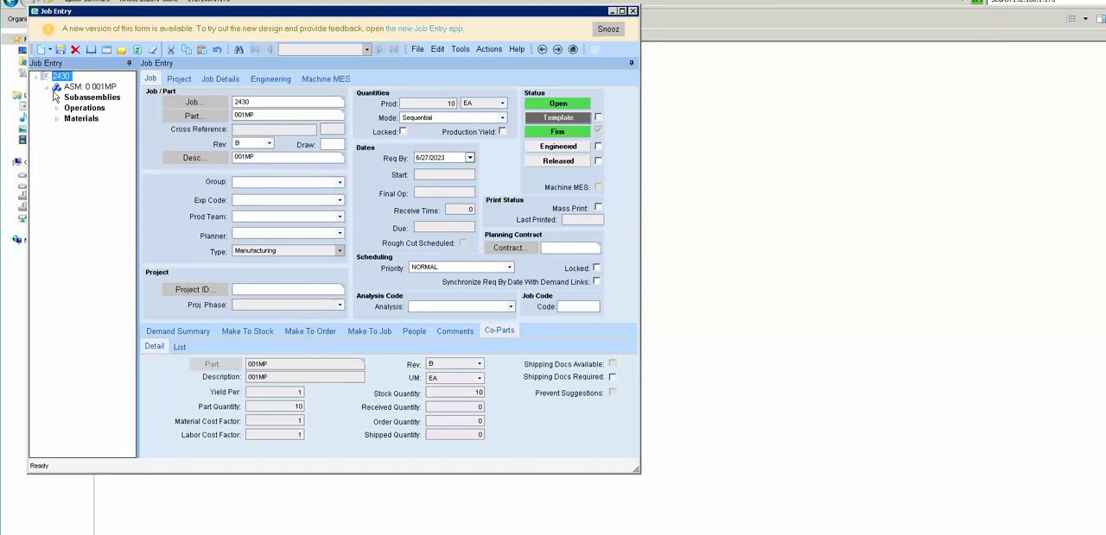
click(48, 50)
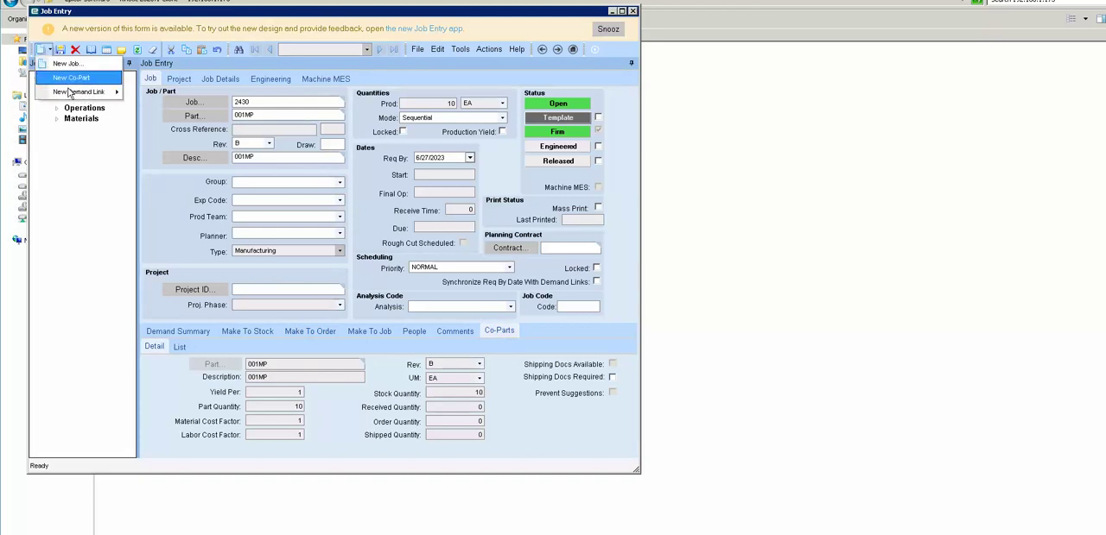
click(71, 78)
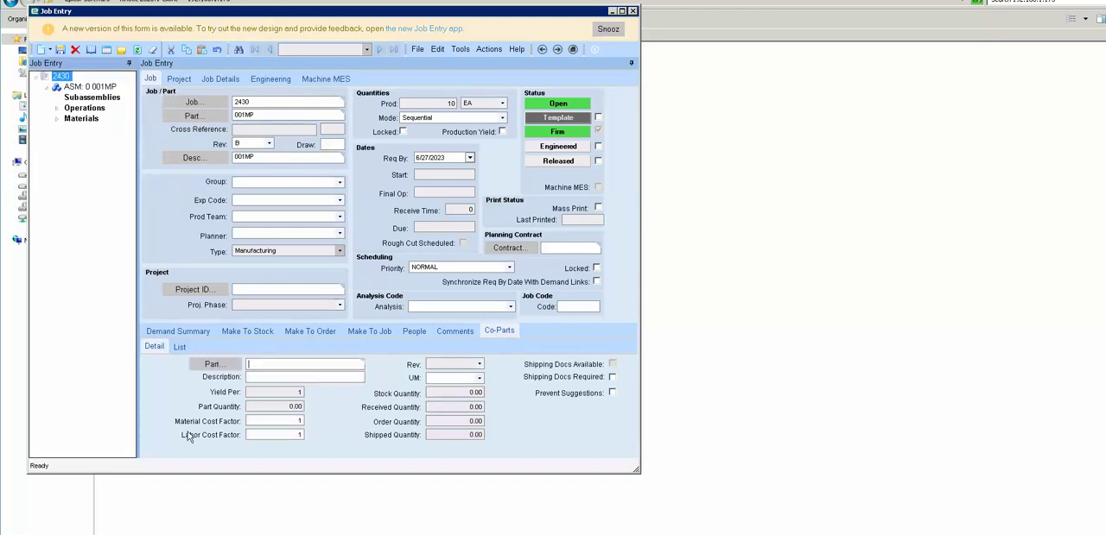
click(212, 365)
Step: Choose part 00M1a, Finished Product M1a, as the co-part and save
click(706, 62)
click(506, 226)
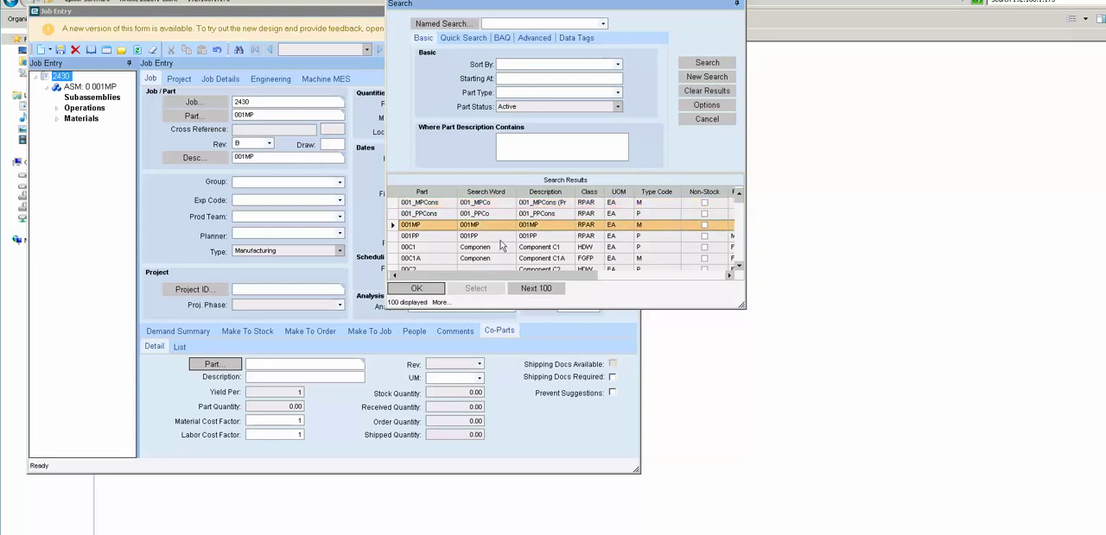
click(494, 248)
scroll(494, 253, down, 3)
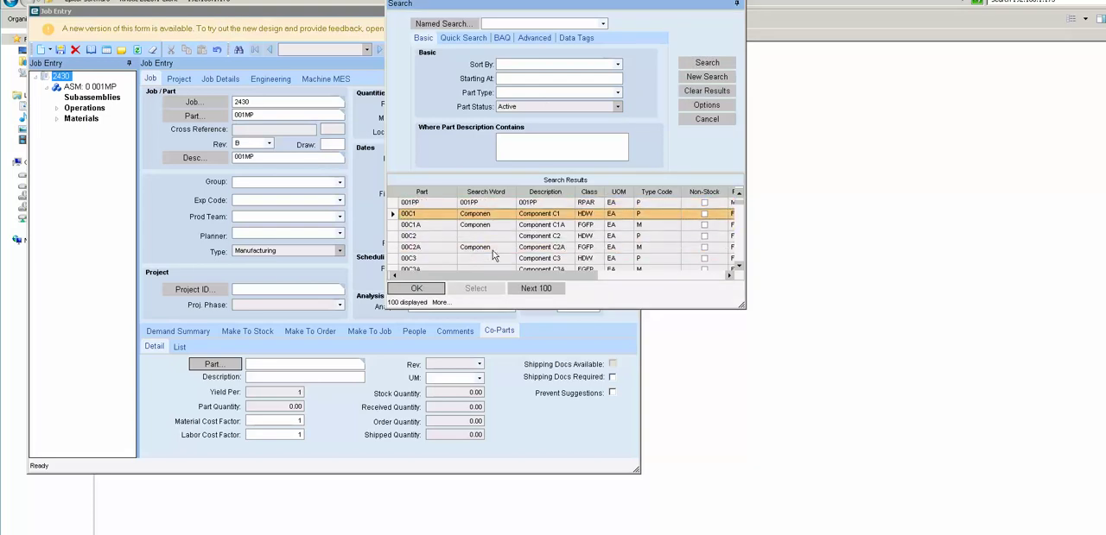
scroll(483, 261, down, 5)
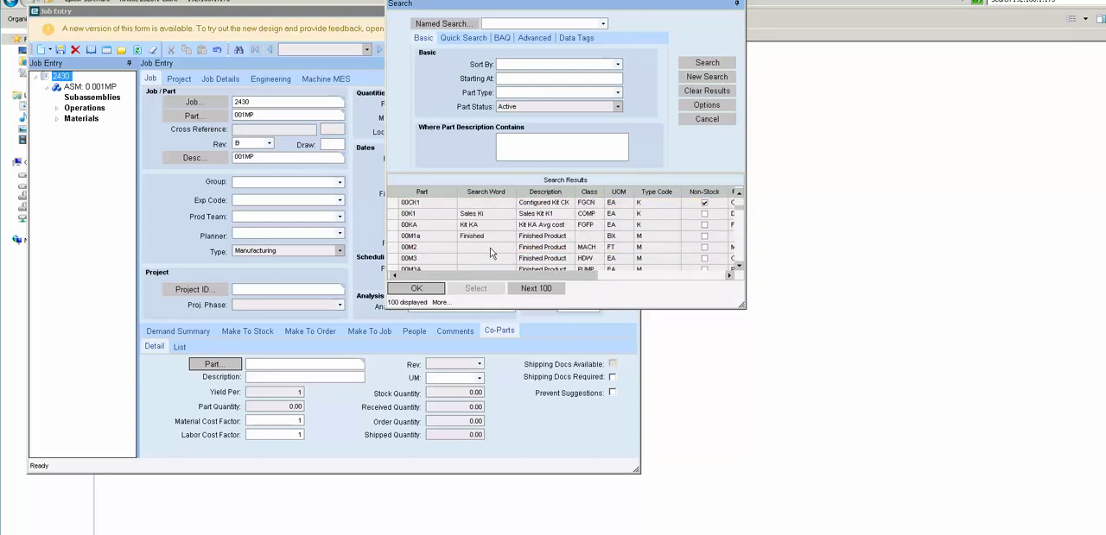
click(494, 238)
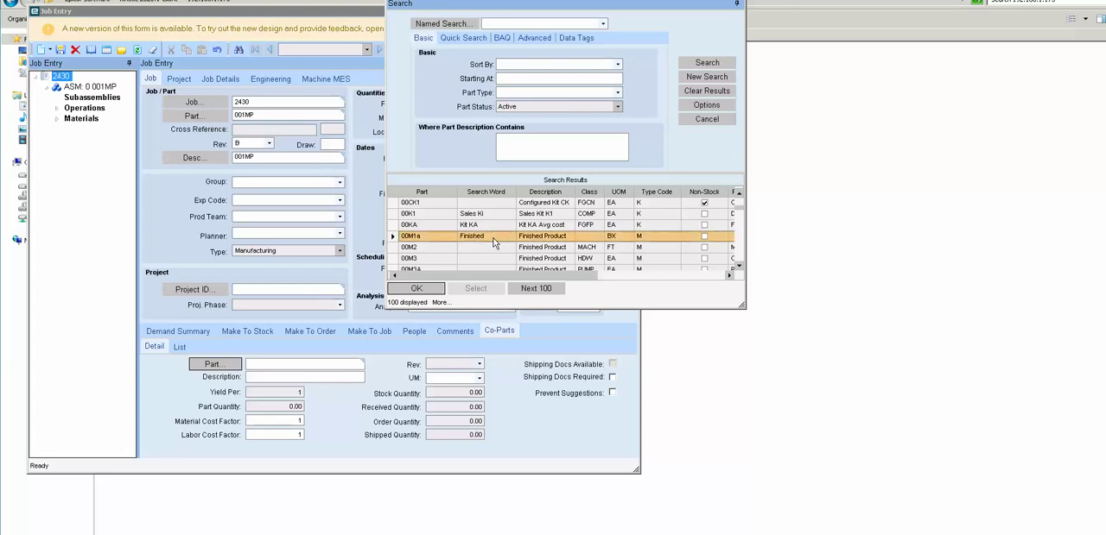
double_click(486, 235)
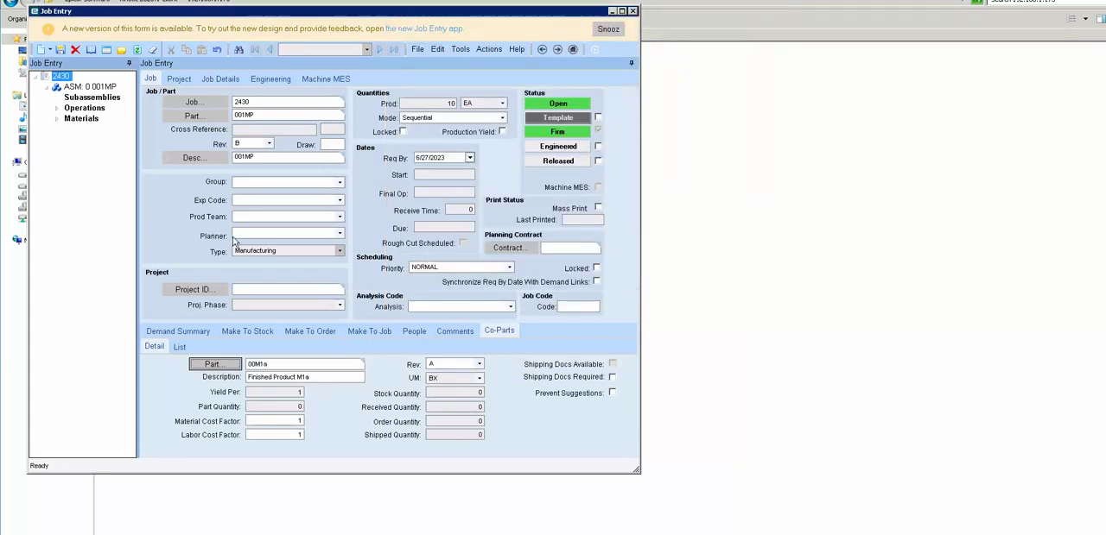
click(61, 50)
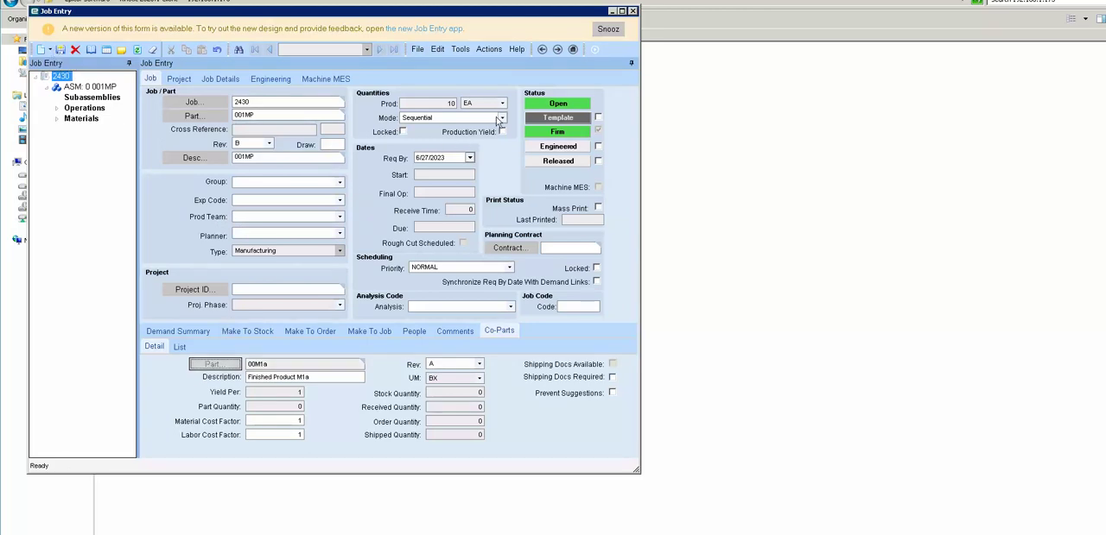
Step: View the make-to-stock list and its 001MP line: Main warehouse, quantity 10
click(502, 118)
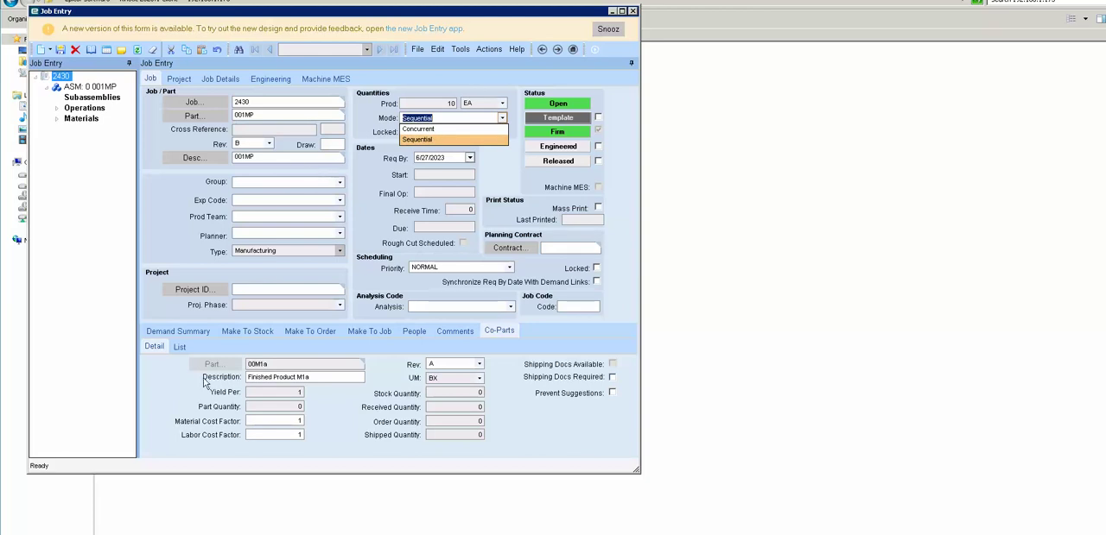
click(246, 332)
click(246, 332)
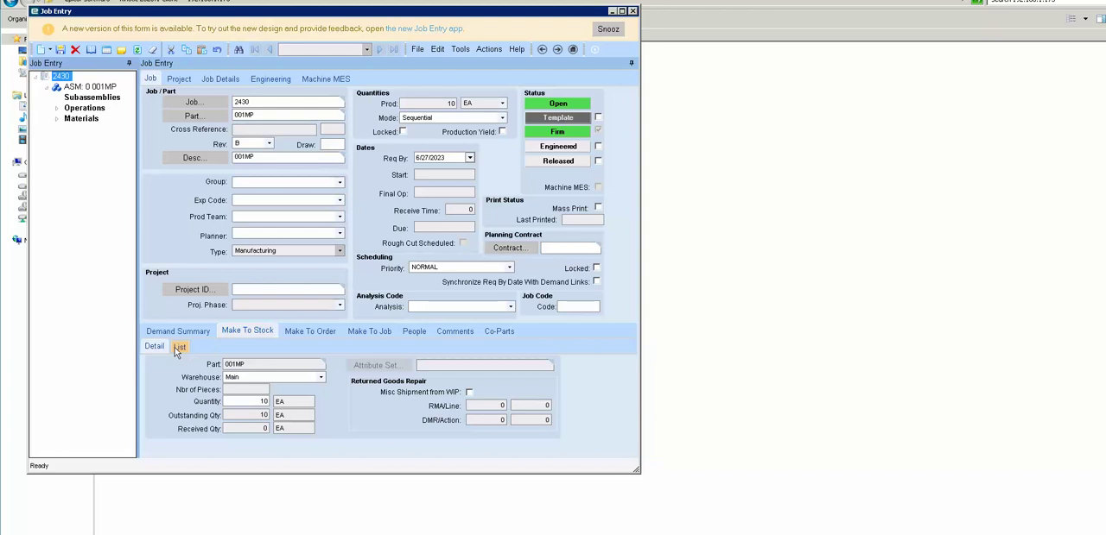
click(178, 347)
click(184, 384)
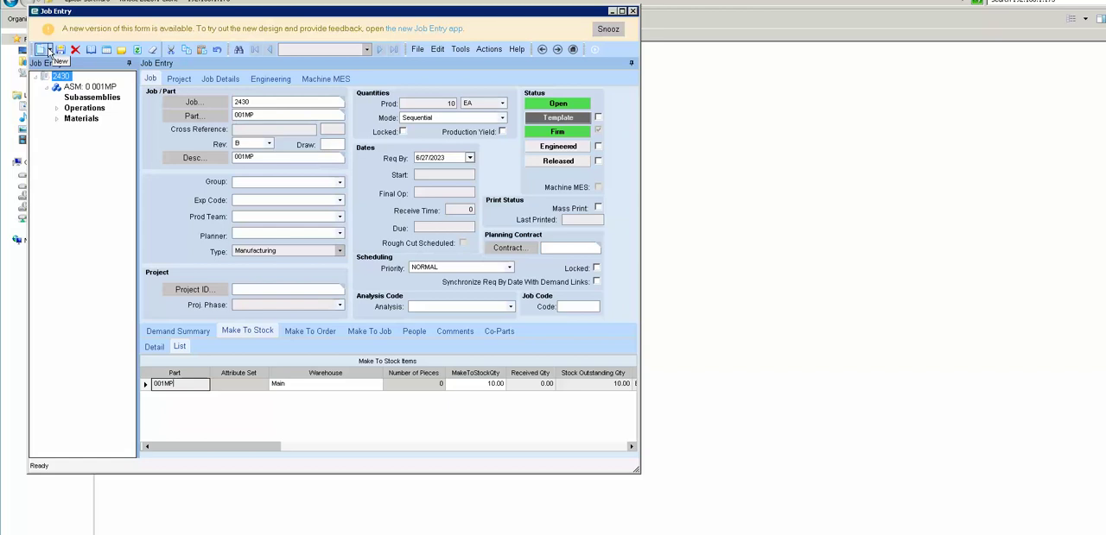
Step: Add a make-to-stock demand link for 00M1a, quantity 10, in Concurrent mode, and save
click(50, 50)
mouse_move(80, 91)
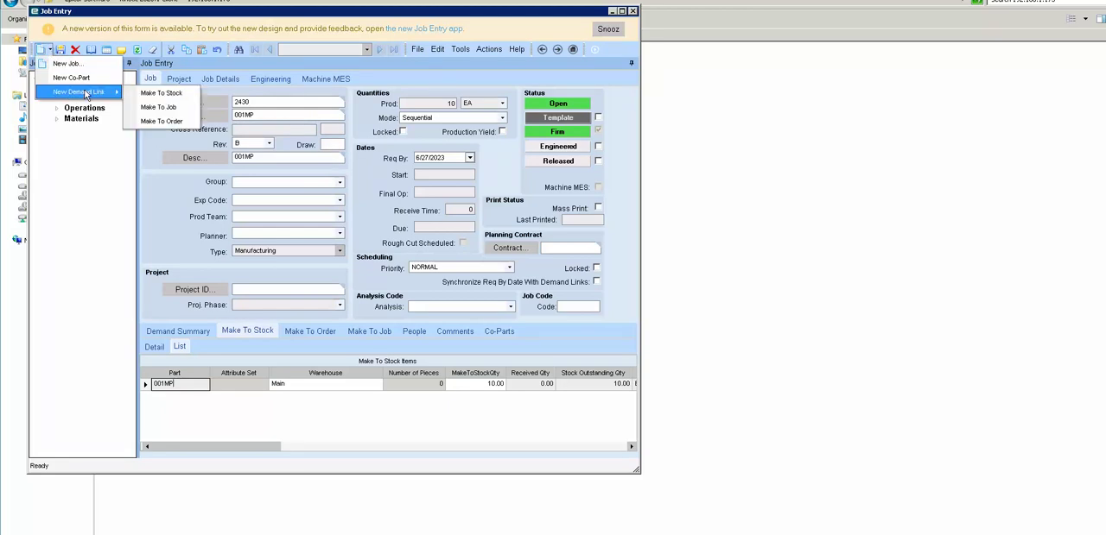
click(169, 94)
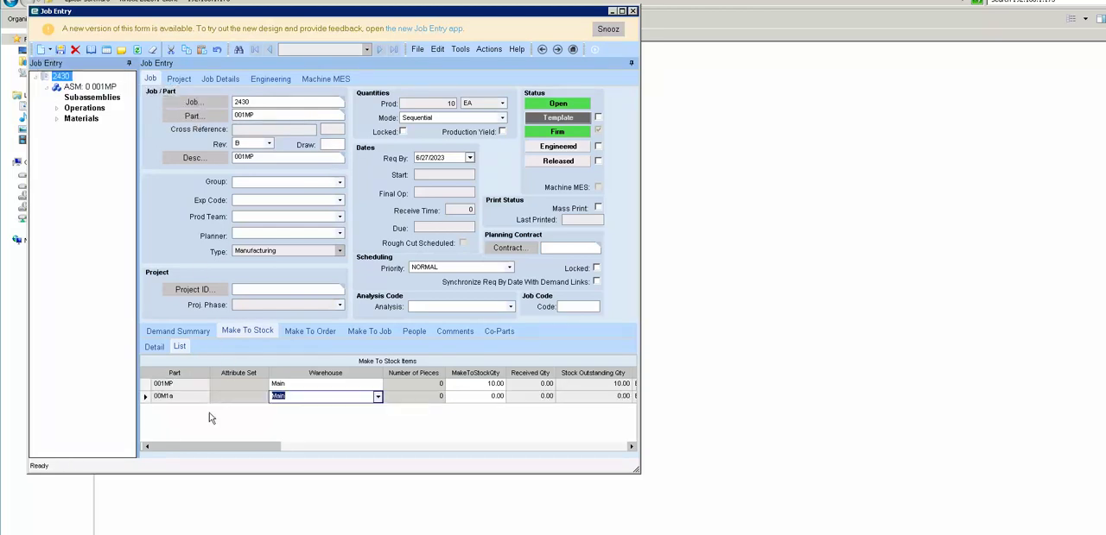
click(478, 396)
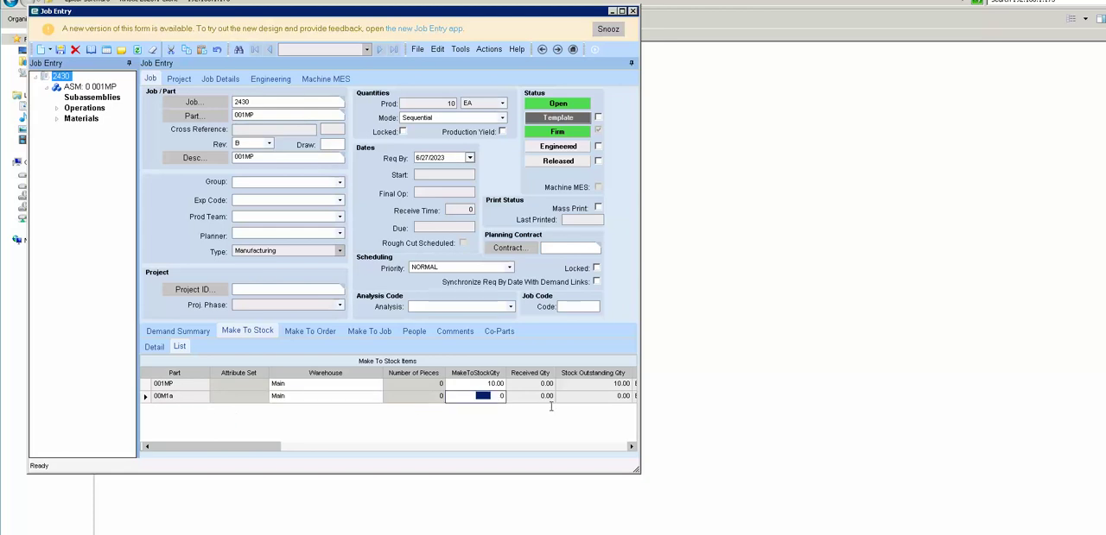
click(441, 118)
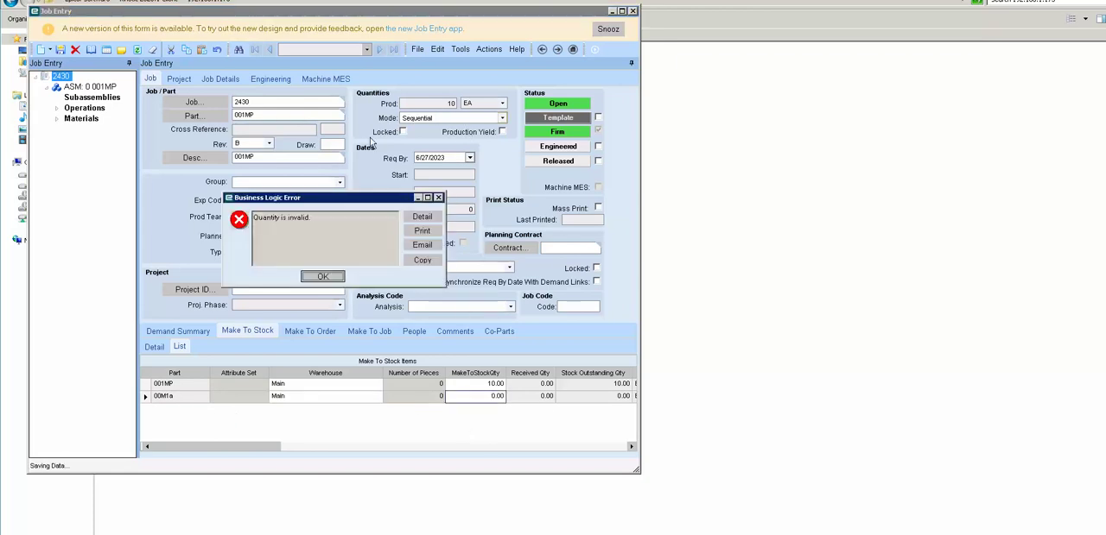
click(323, 276)
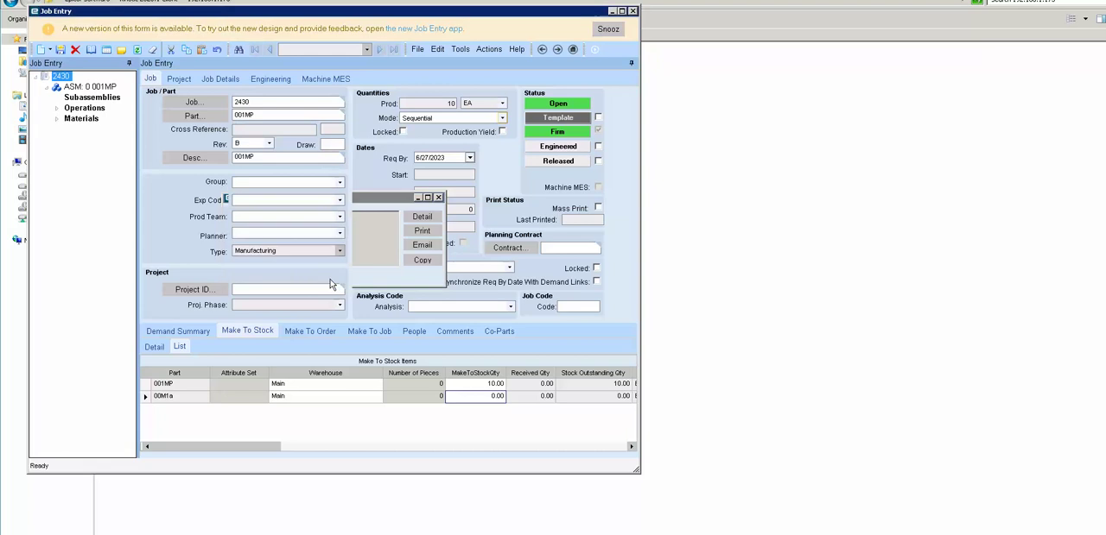
double_click(477, 397)
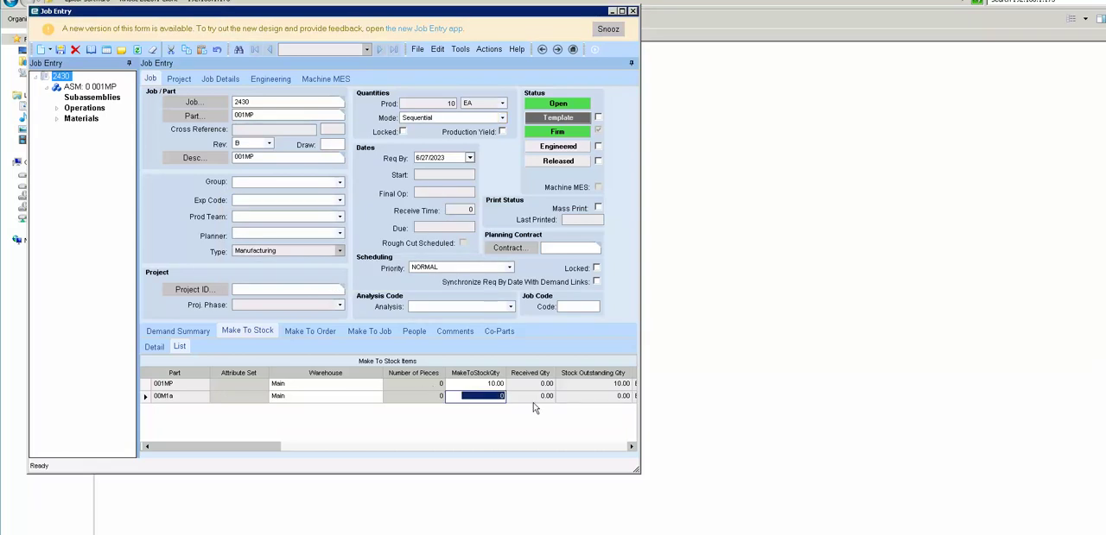
text(10)
click(423, 119)
click(501, 118)
click(419, 129)
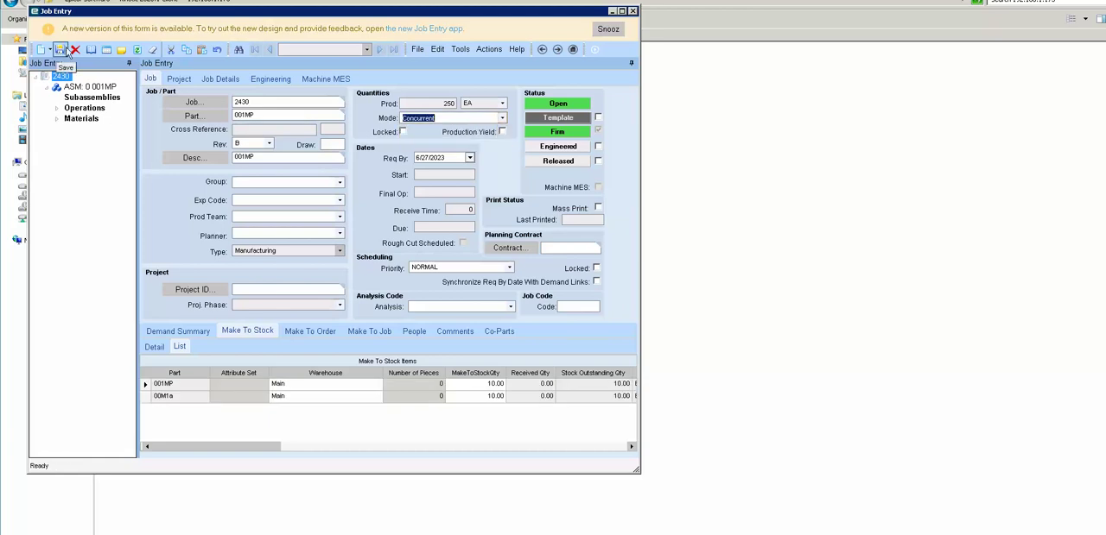
click(60, 50)
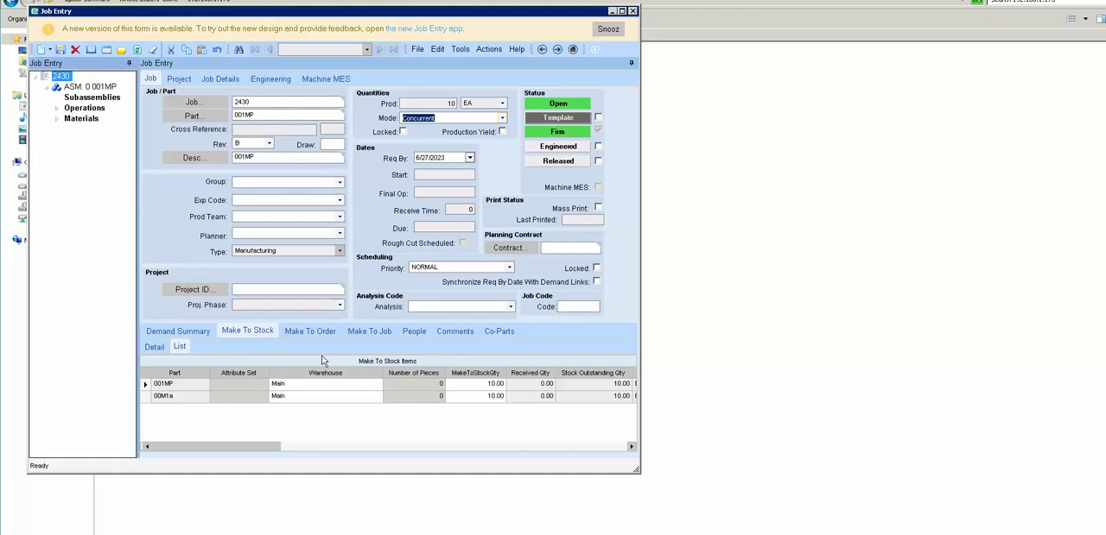
Step: Review the demand link rows and material 001PP's required quantity of 11
click(186, 396)
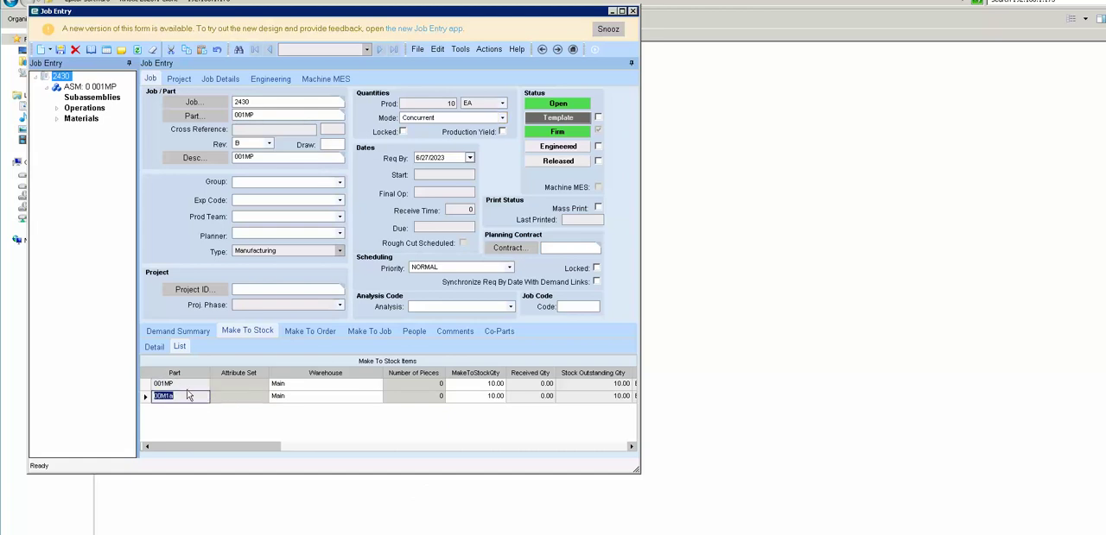
key(Up)
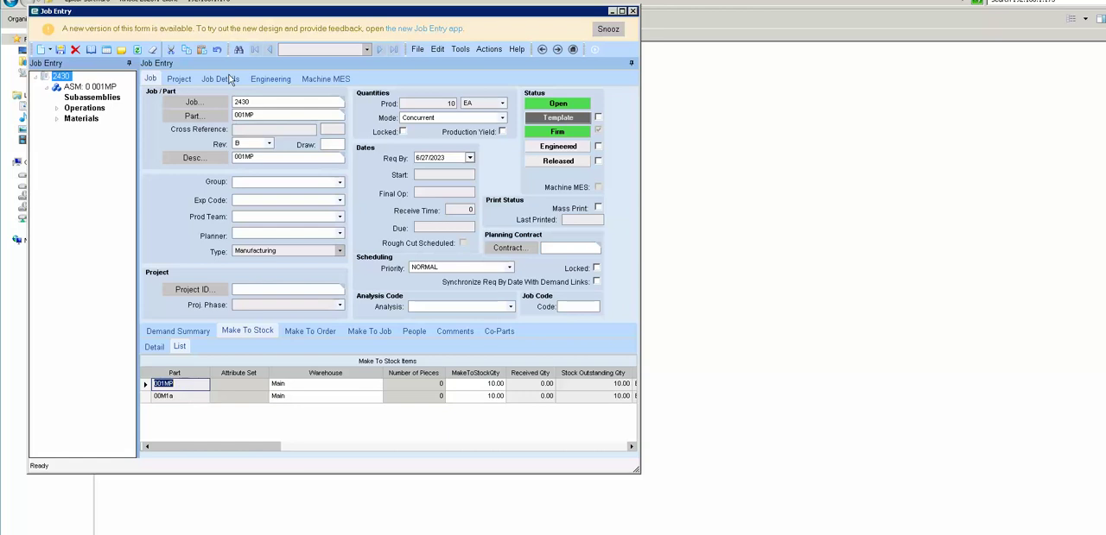
click(81, 118)
double_click(107, 128)
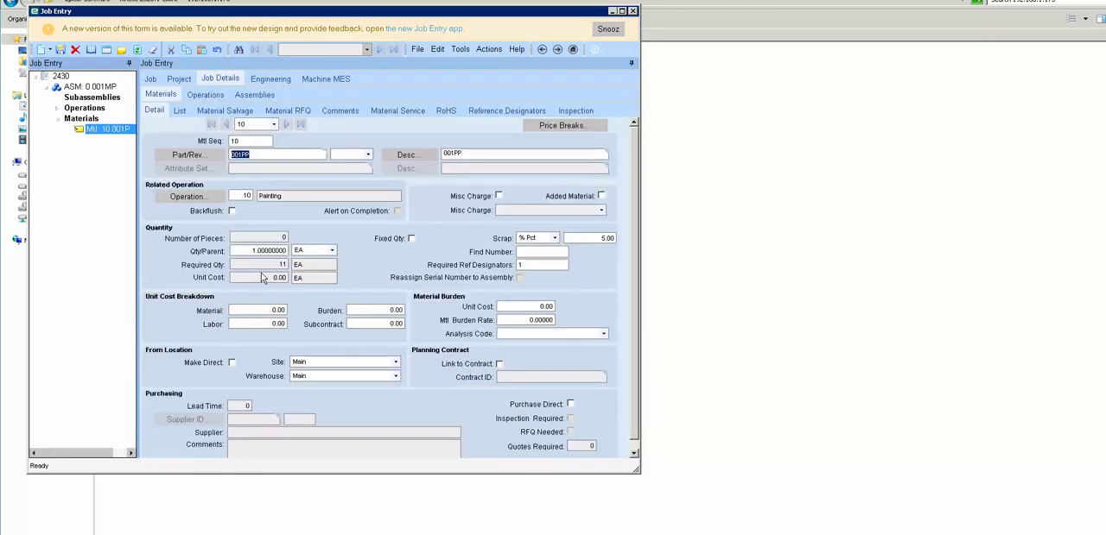
double_click(271, 265)
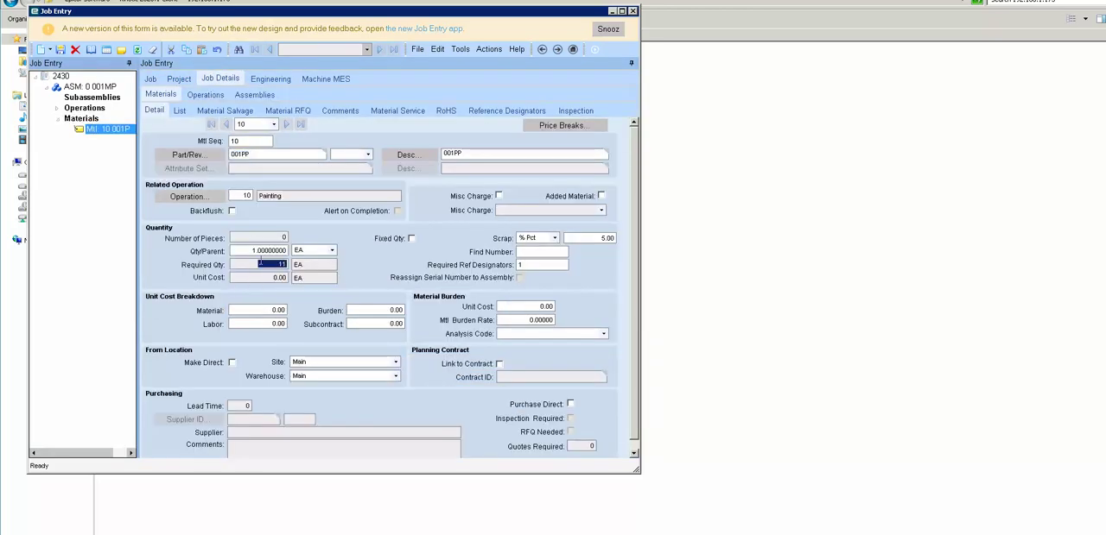
click(150, 78)
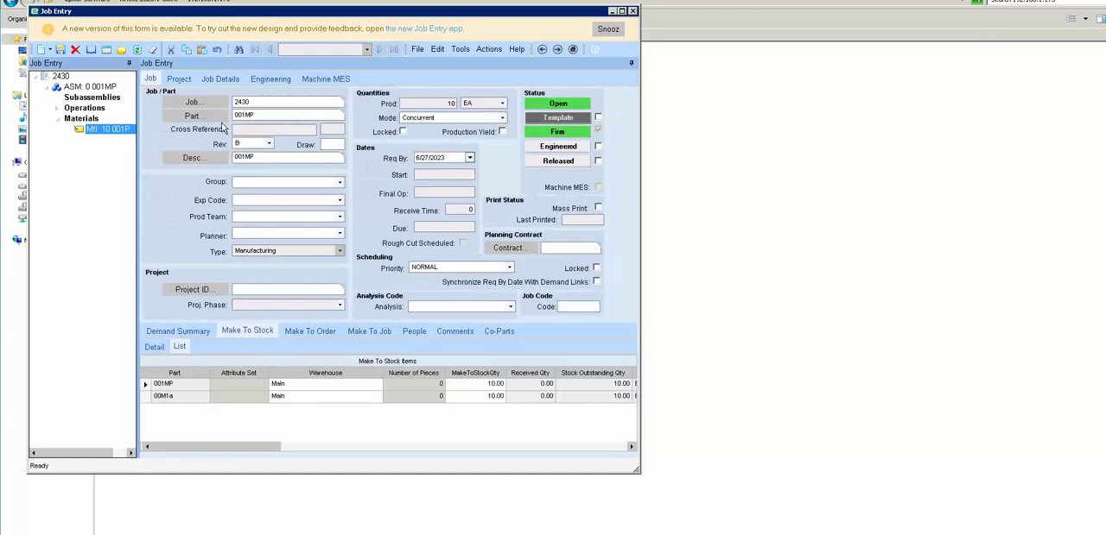
Step: Engineer, schedule (start 6/23, due 6/26/2023) and release job 2430, then save
click(598, 146)
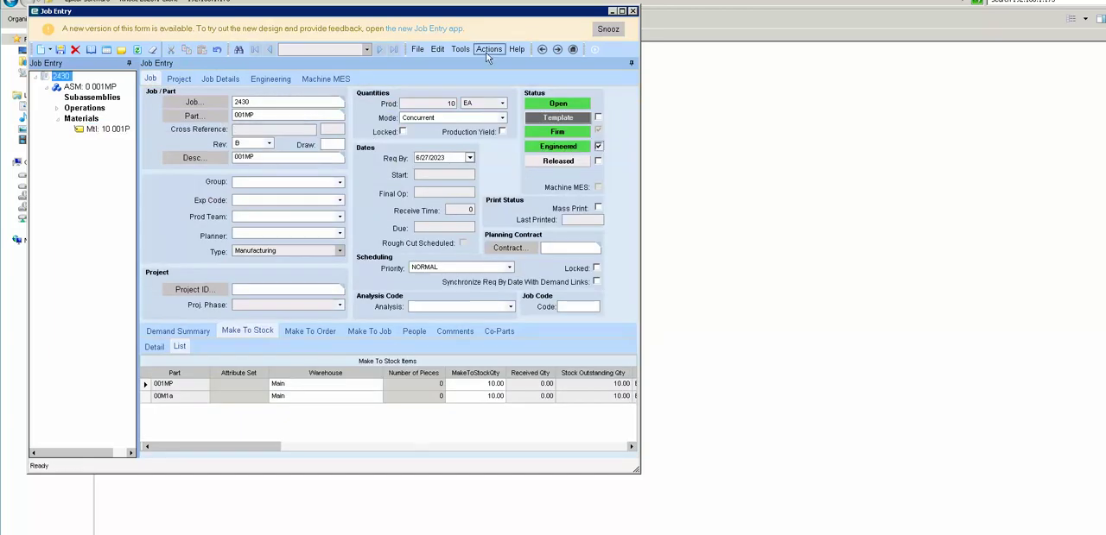
click(488, 49)
click(643, 125)
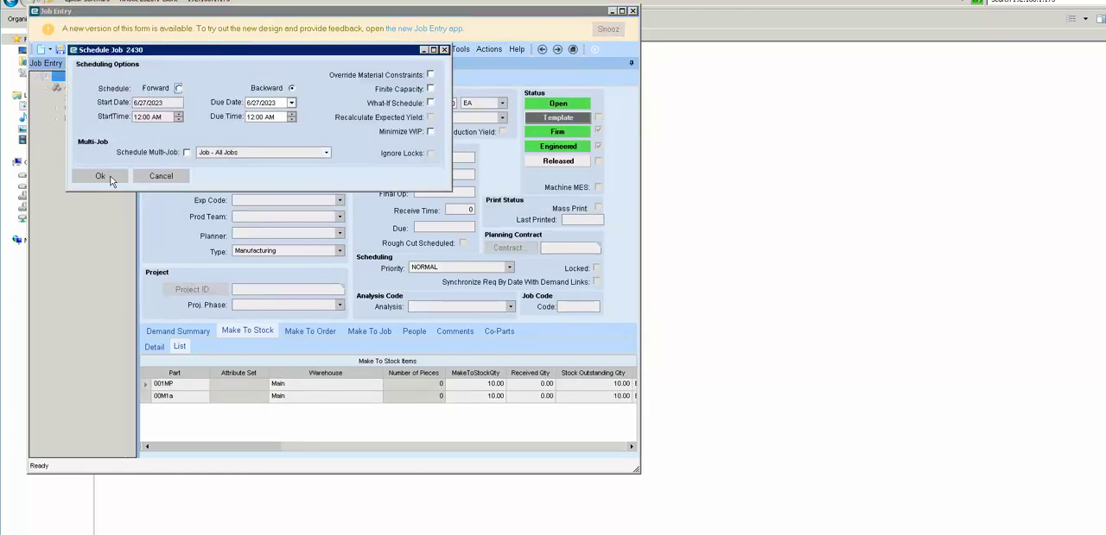
click(100, 176)
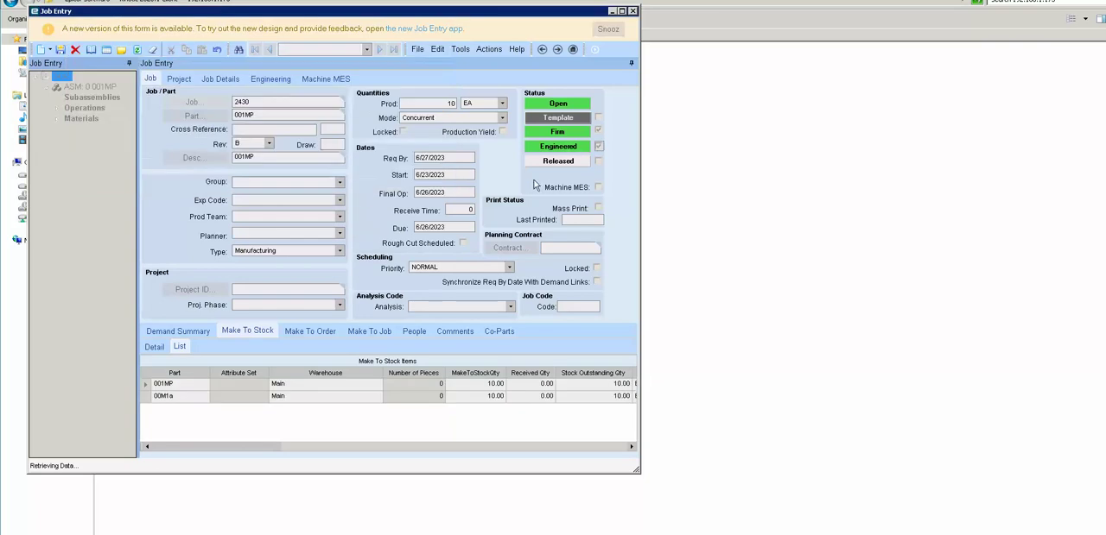
click(599, 162)
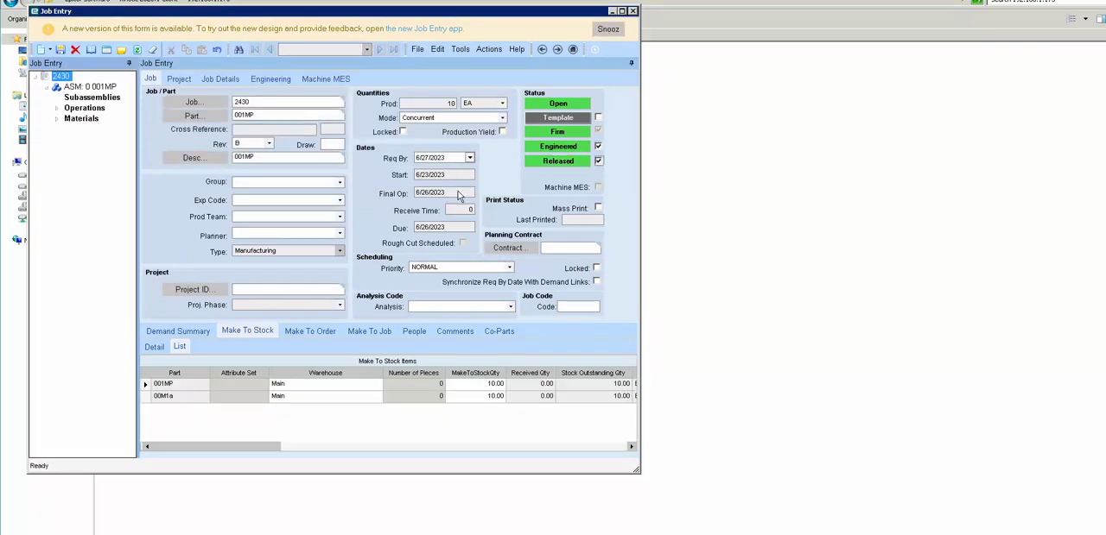
click(62, 50)
Step: Copy job number 2430 from Job Entry and return to Time and Expense Entry
drag(306, 12, 523, 44)
drag(398, 43, 299, 35)
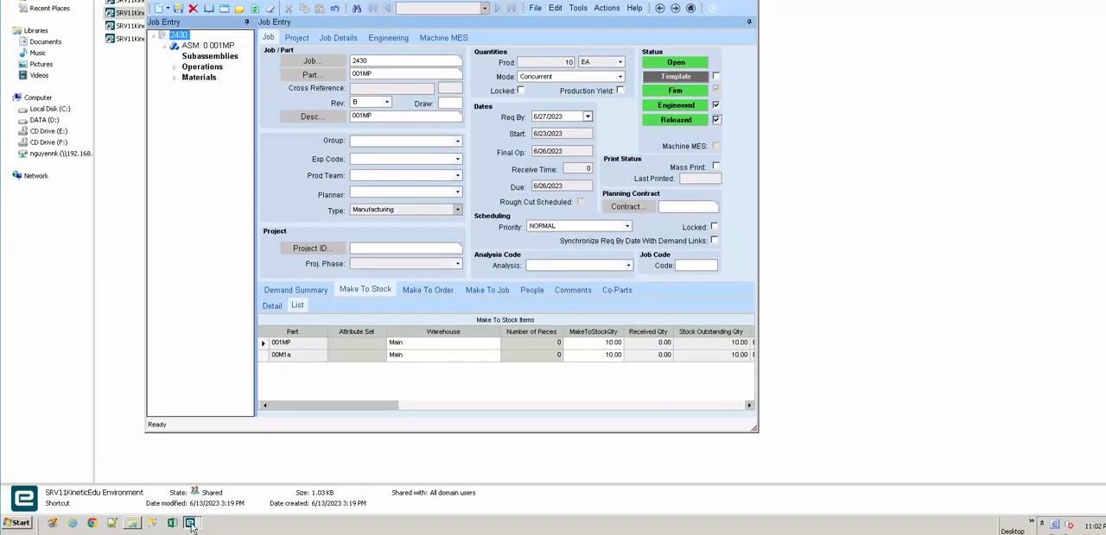
click(191, 523)
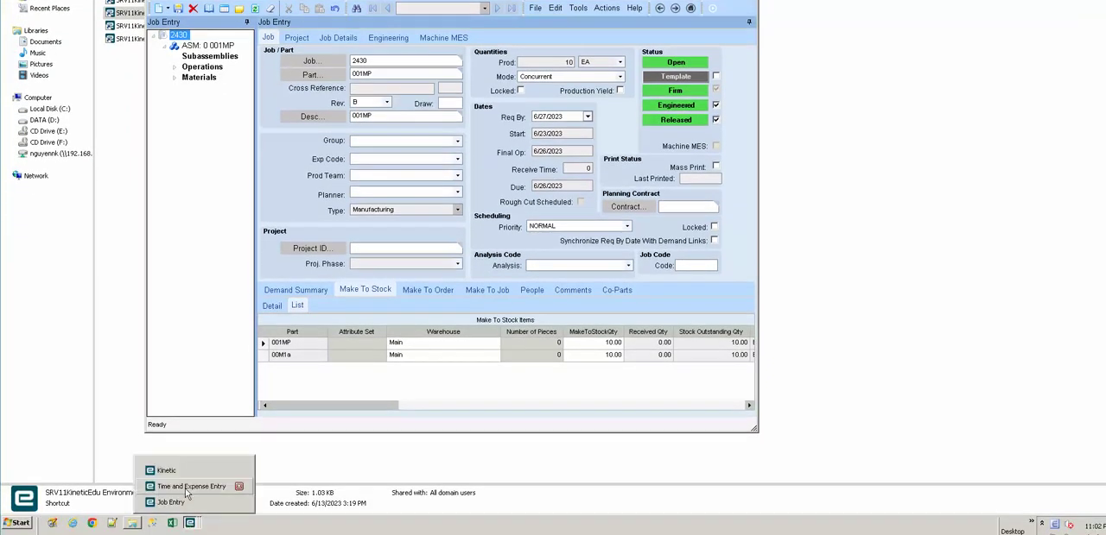
click(185, 488)
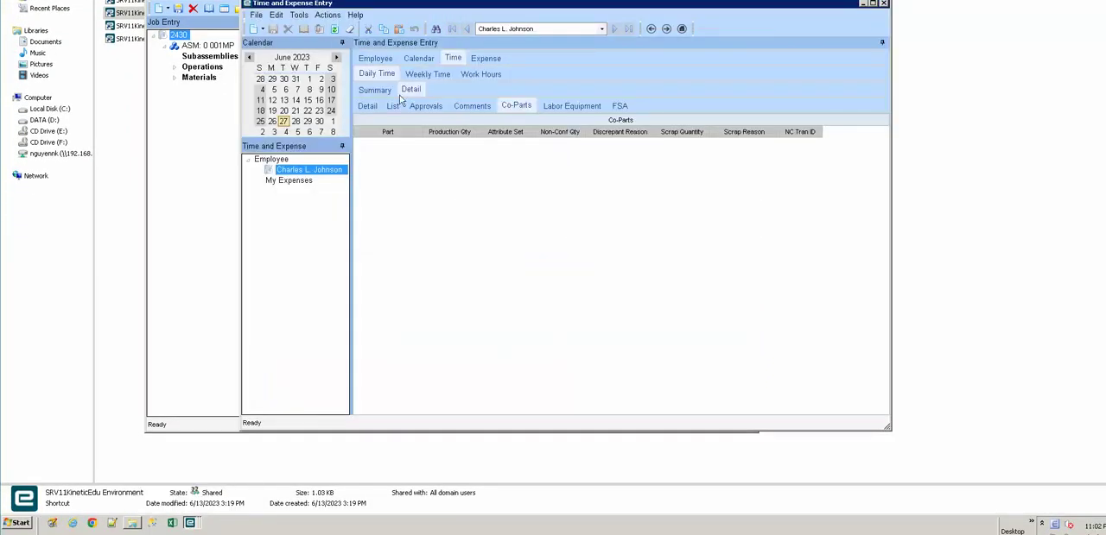
click(261, 29)
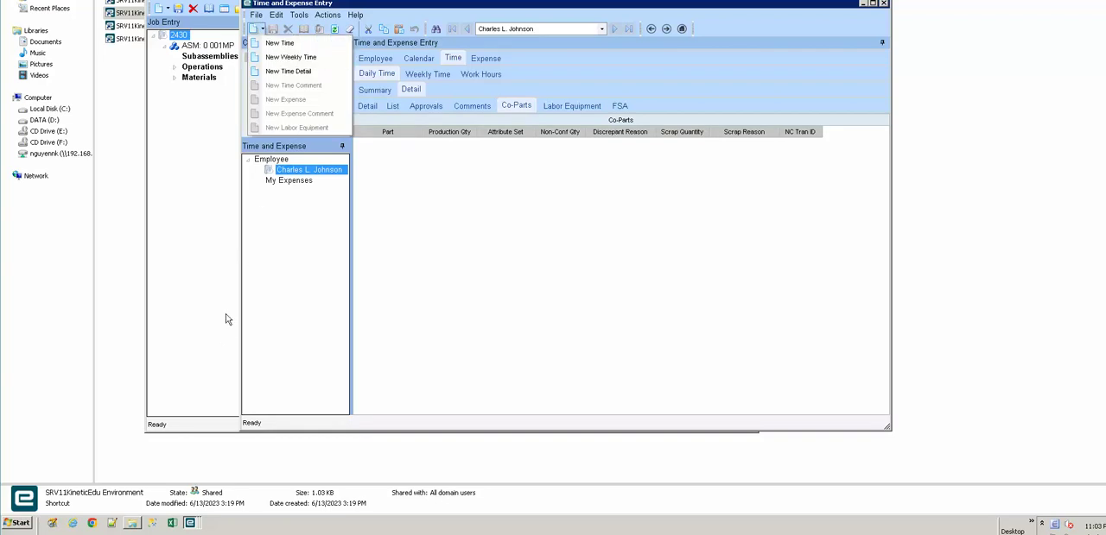
click(192, 524)
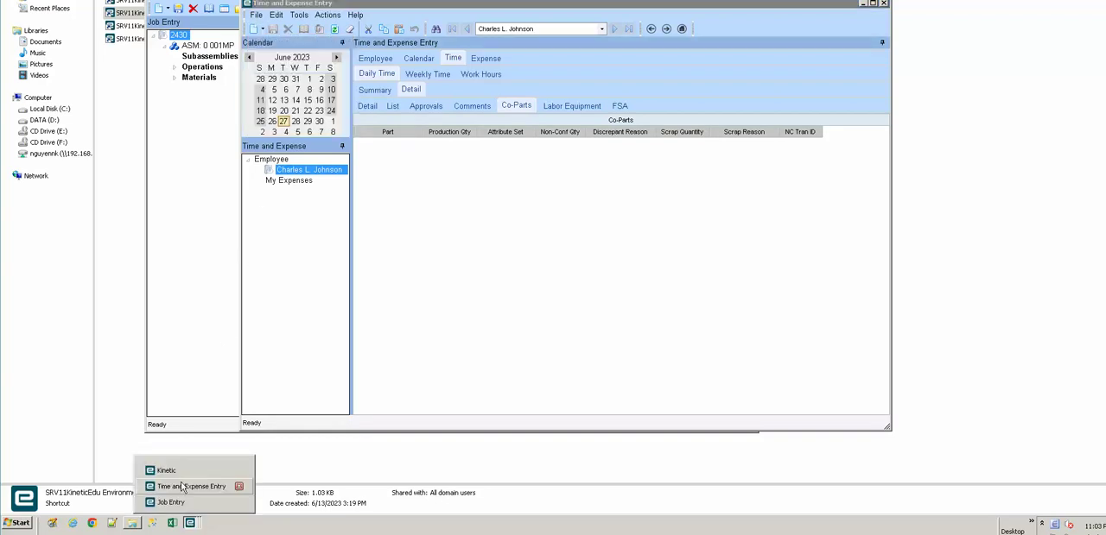
click(170, 502)
double_click(376, 60)
key(alt+Tab)
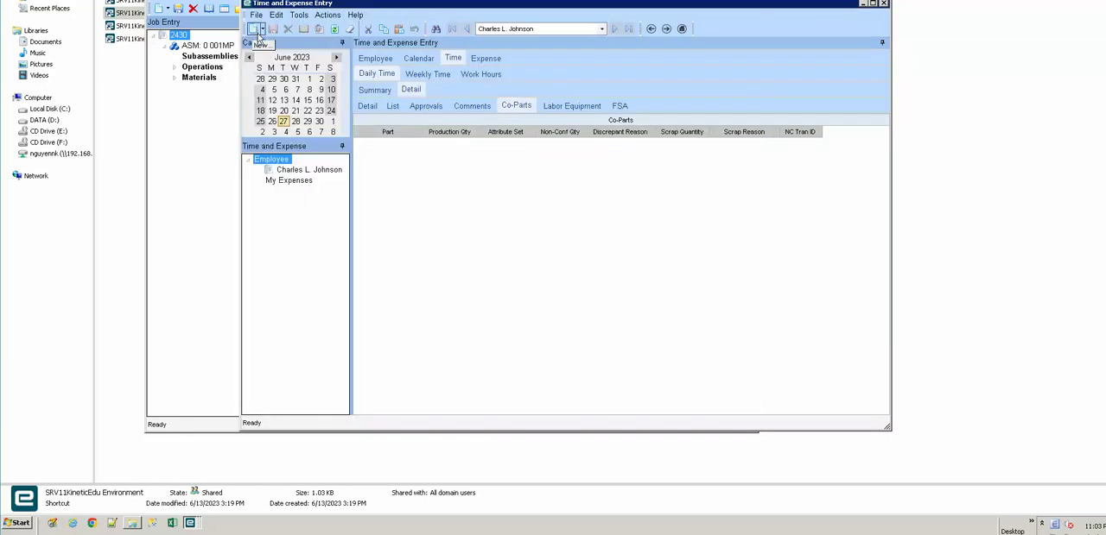
click(375, 58)
click(392, 83)
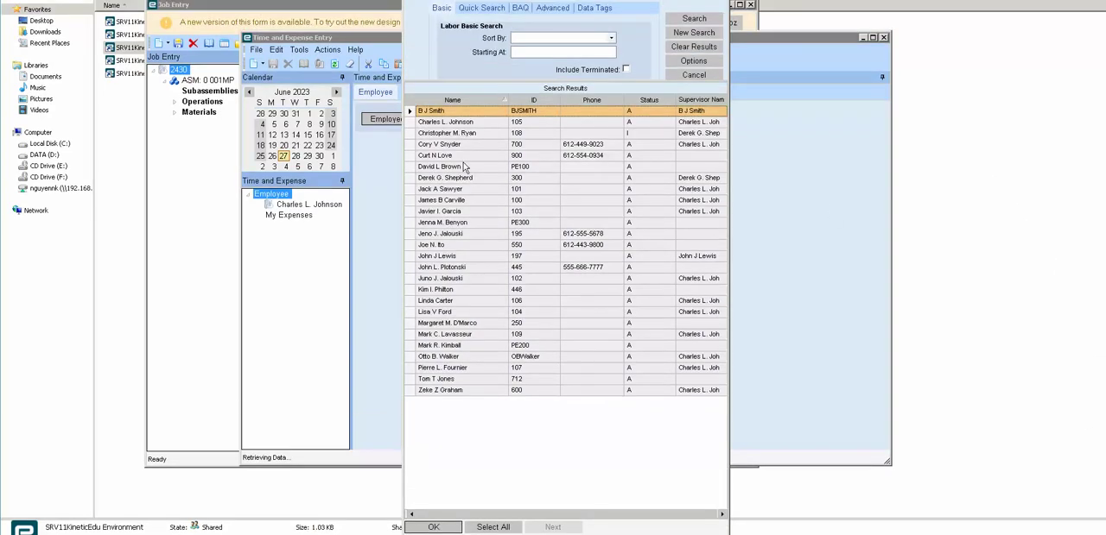
click(465, 167)
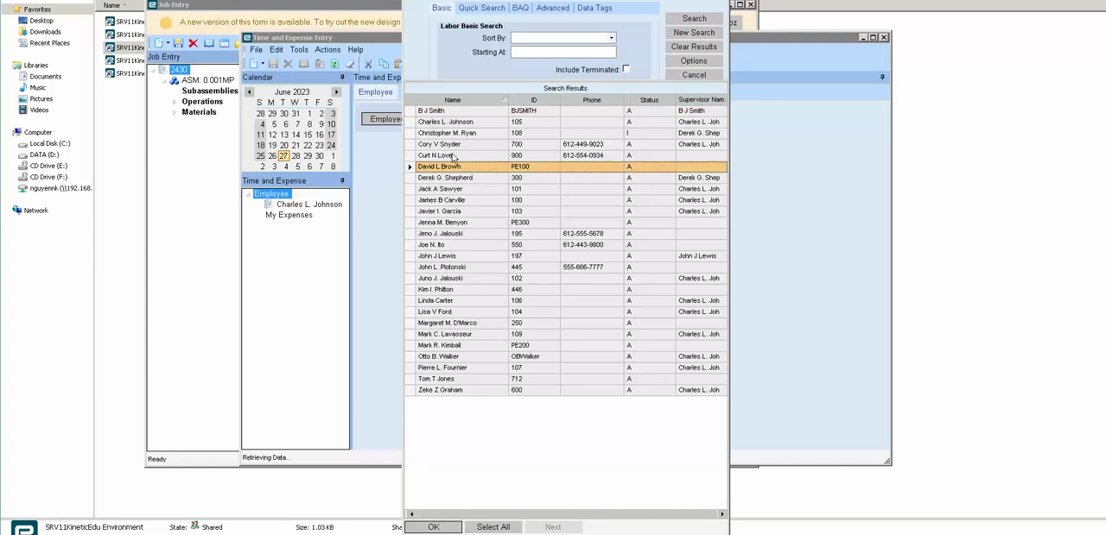
click(453, 190)
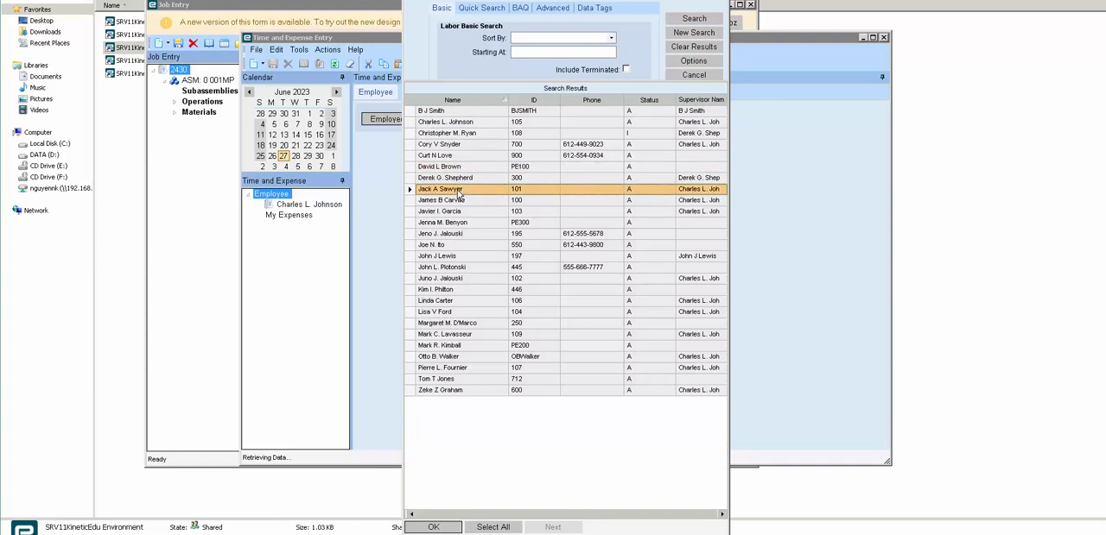
double_click(454, 190)
Step: Add a 6/27/2023 labor entry for job 2430, operation 10 (Painting), and view its co-parts
click(452, 92)
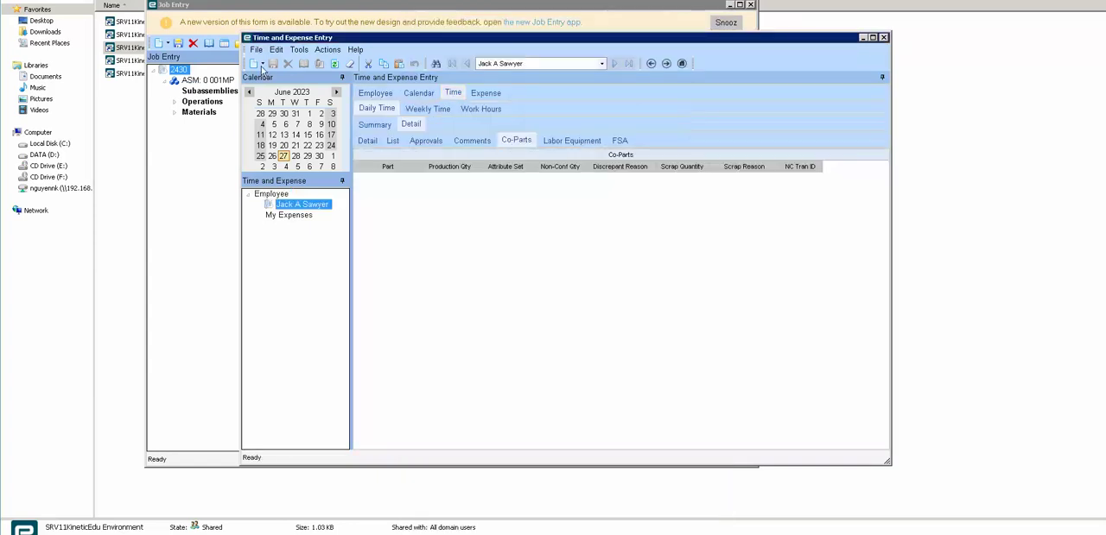
click(261, 64)
click(277, 104)
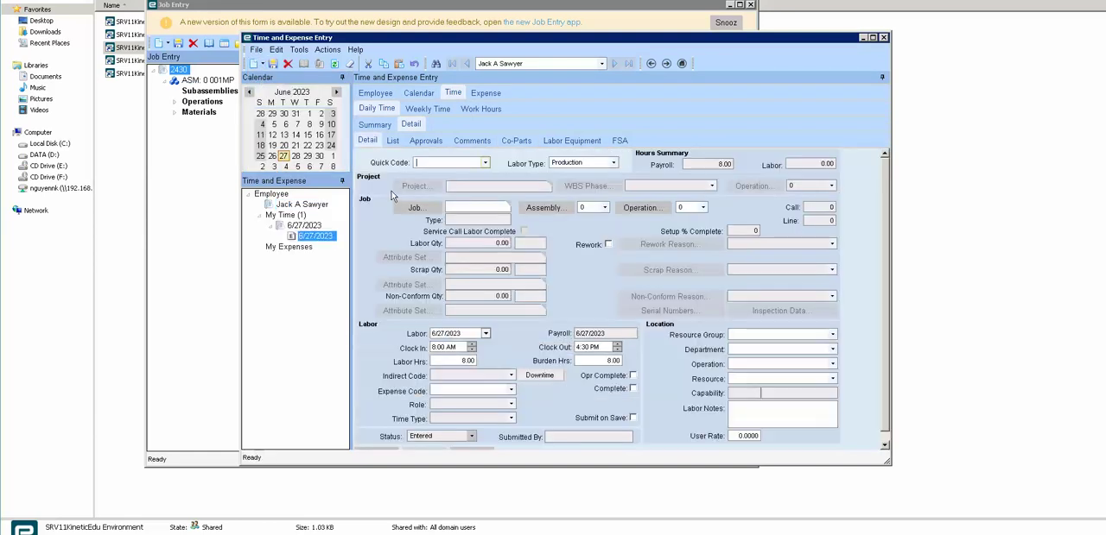
click(475, 207)
text(2430)
key(Tab)
click(702, 207)
click(691, 221)
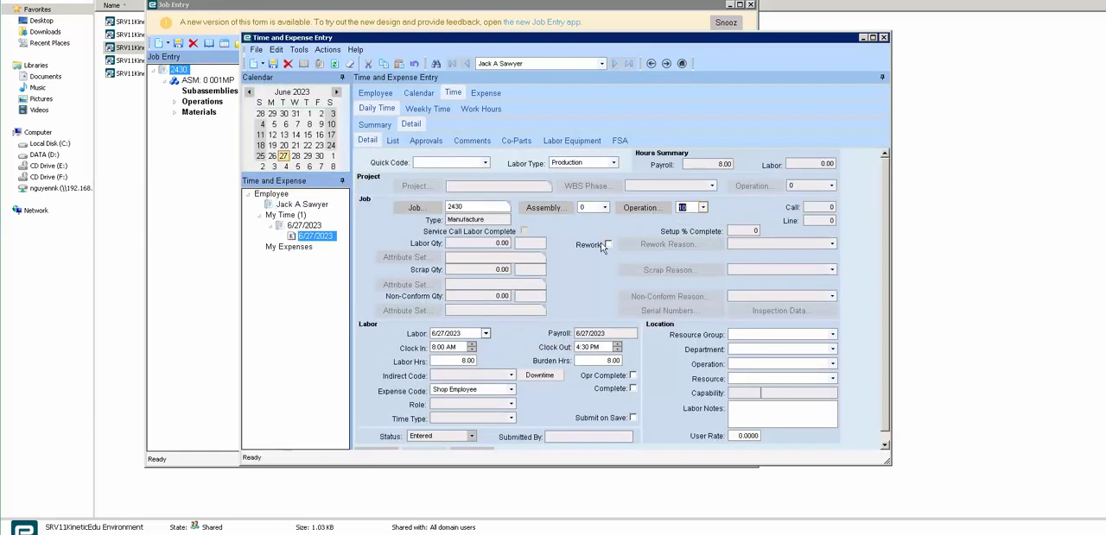
click(464, 244)
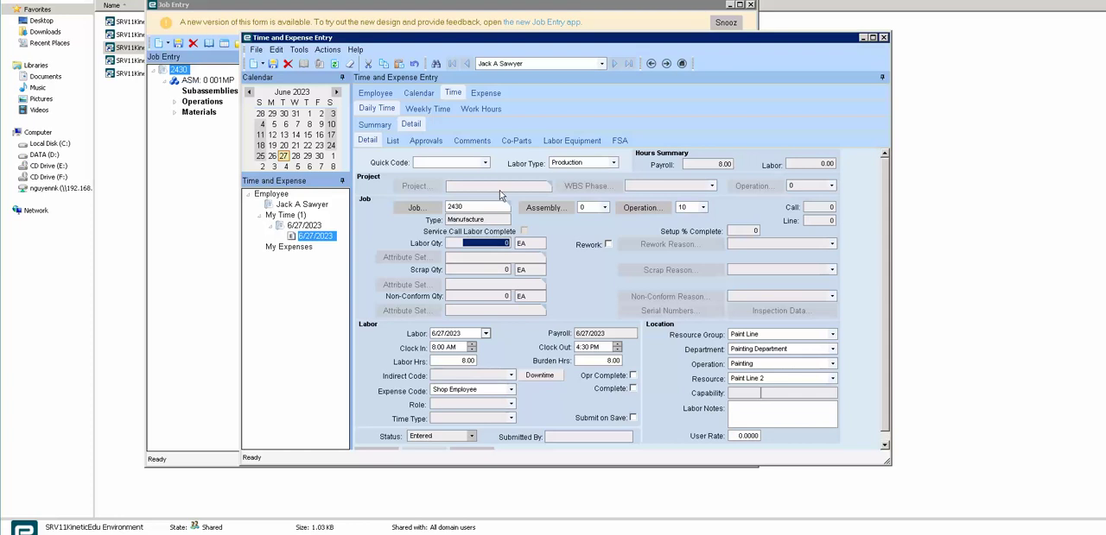
click(515, 141)
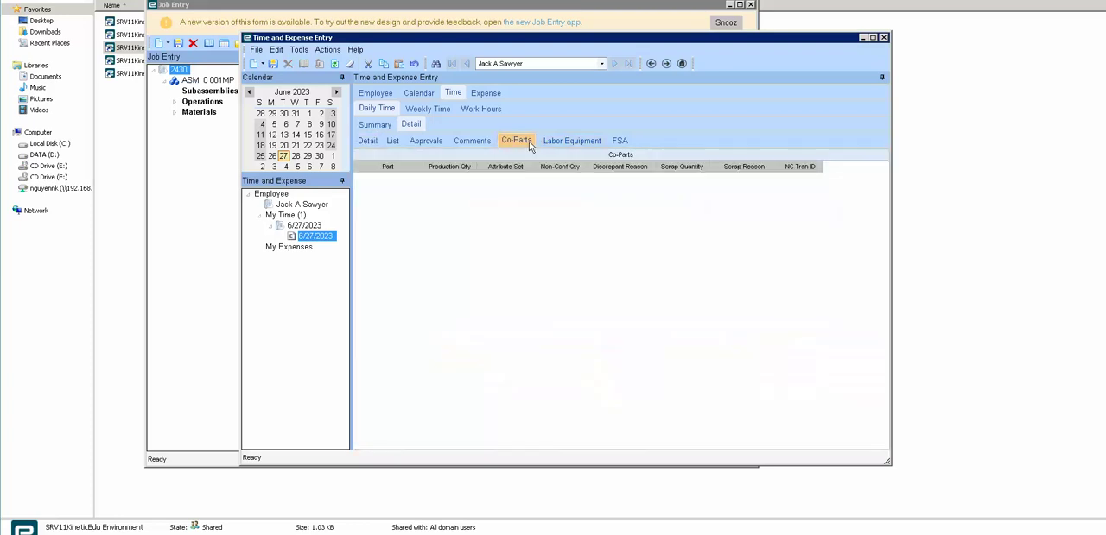
Step: Enter co-part production quantities 9 and 8, nonconforming 1 each, and scrap 1
click(272, 64)
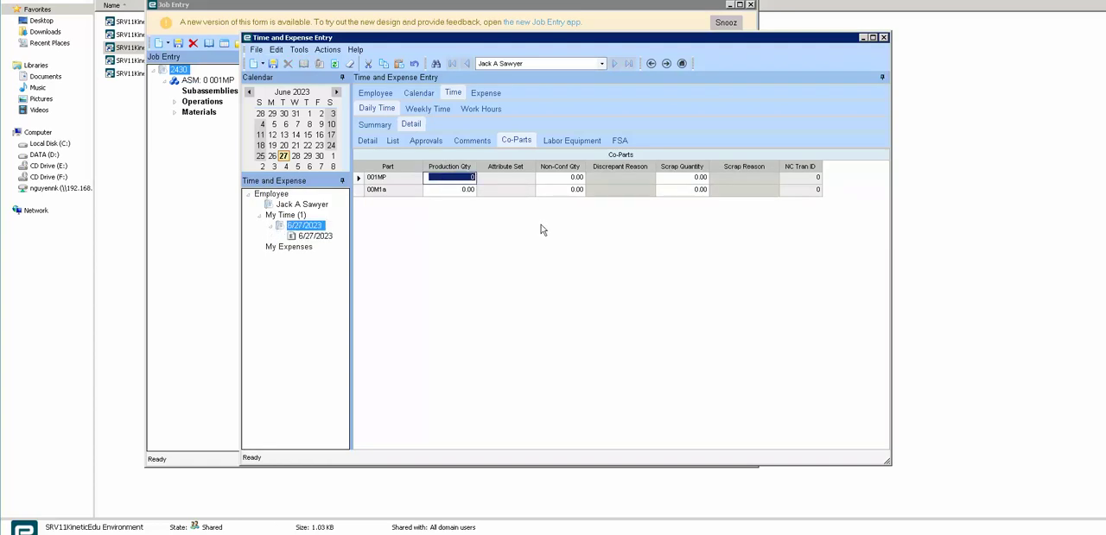
text(9)
click(439, 190)
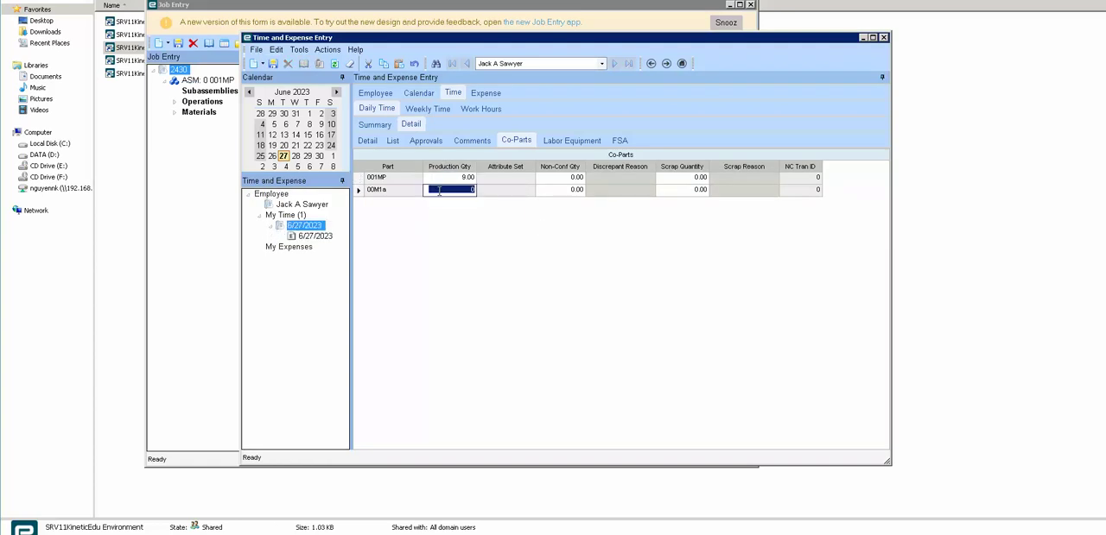
text(8)
click(557, 179)
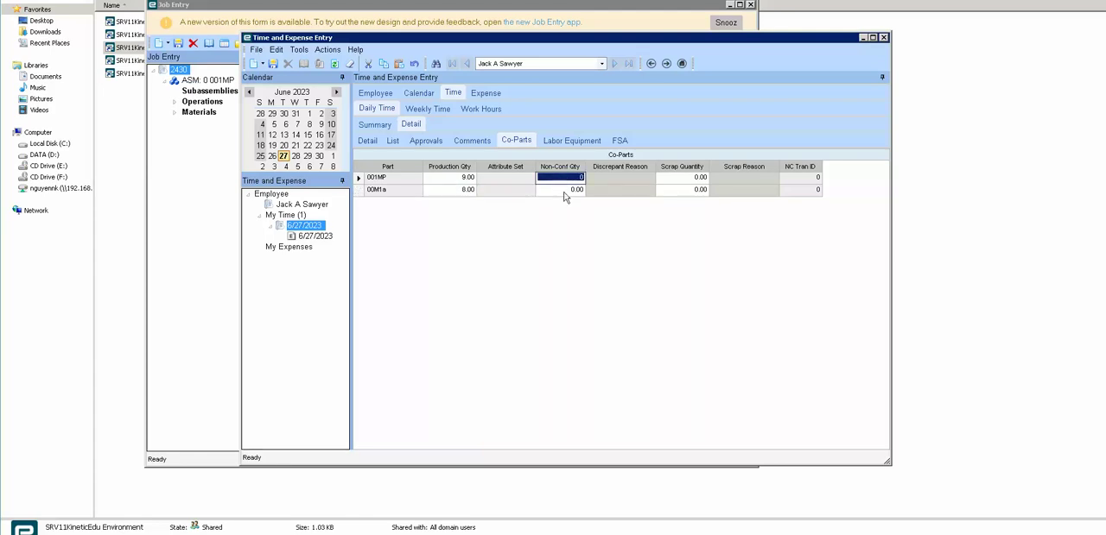
text(1)
click(571, 192)
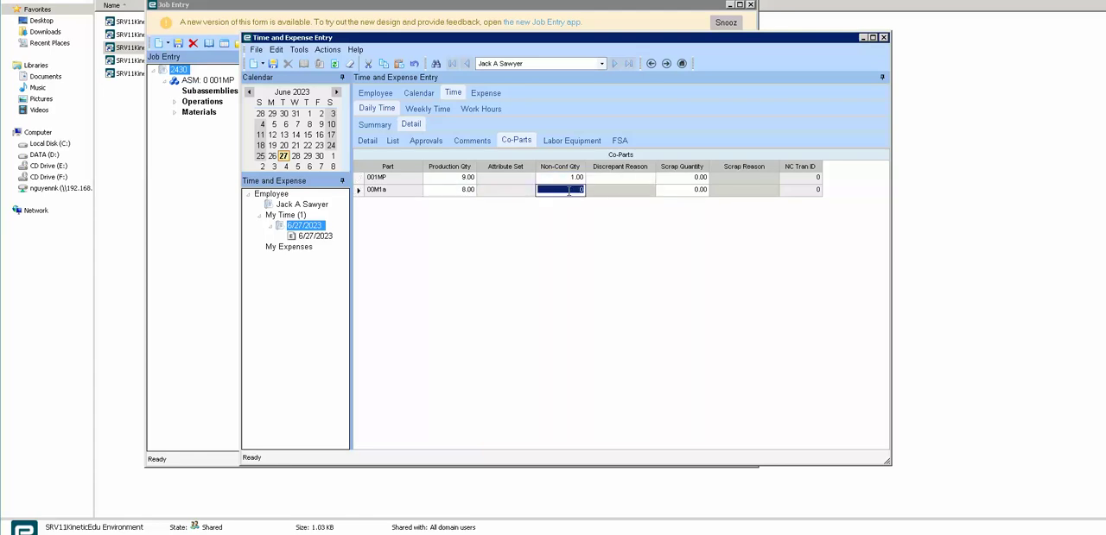
text(1)
click(682, 190)
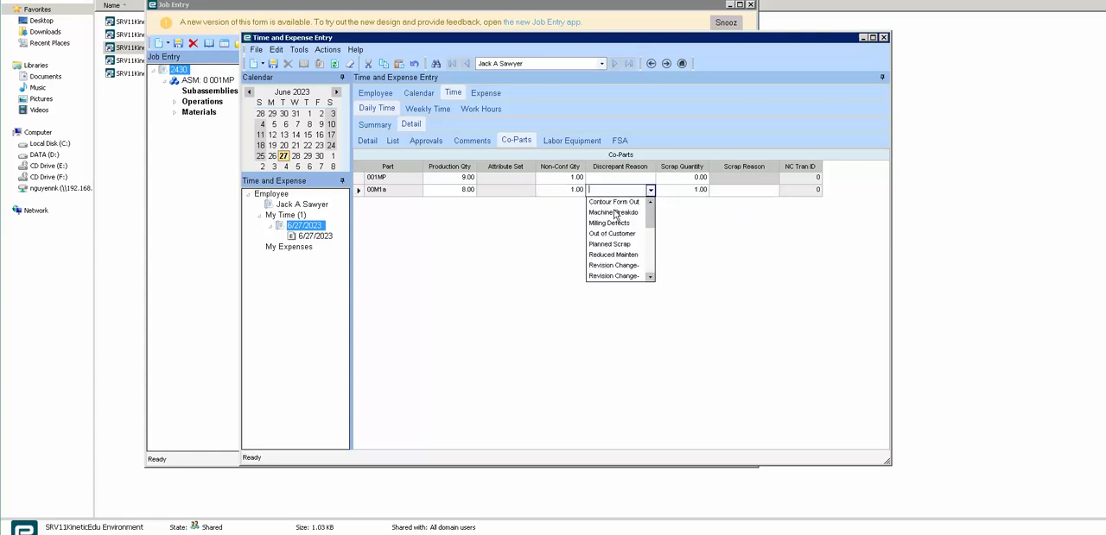
Step: Set Machine Breakdown as both discrepant reasons and Planned Scrap as scrap reason, then save
click(615, 213)
click(618, 178)
click(613, 200)
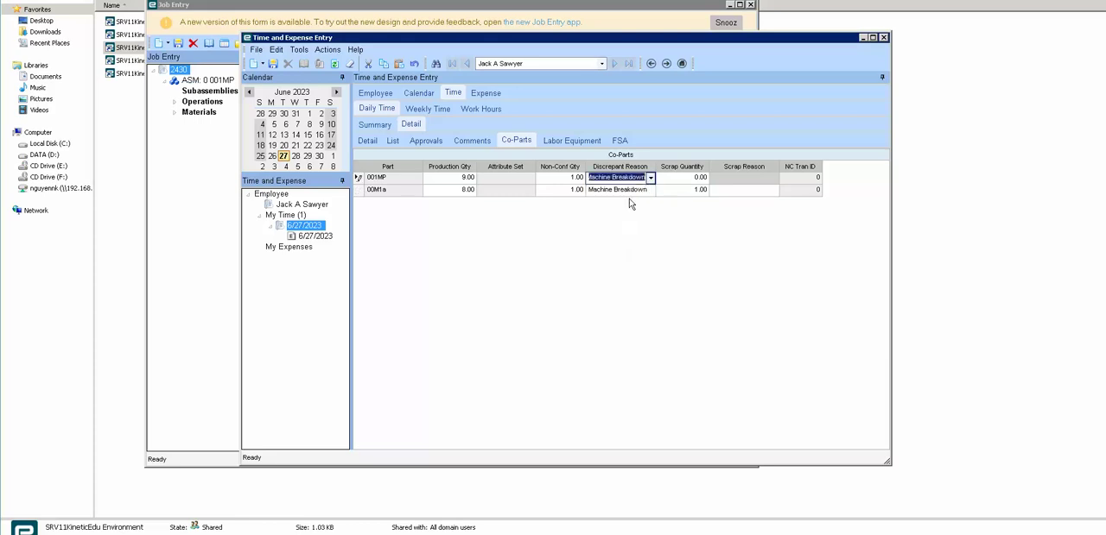
click(734, 190)
click(773, 190)
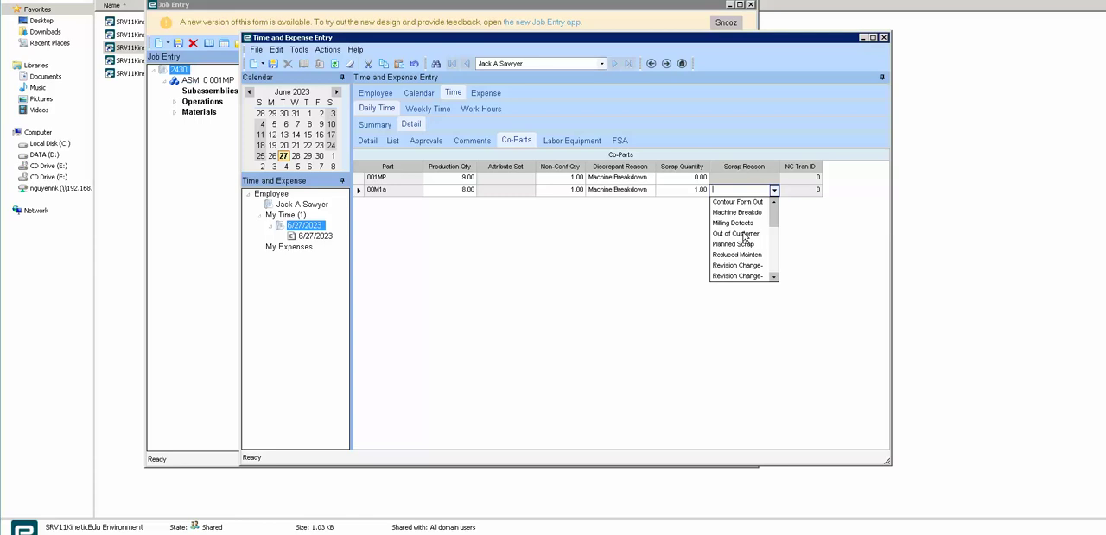
click(739, 245)
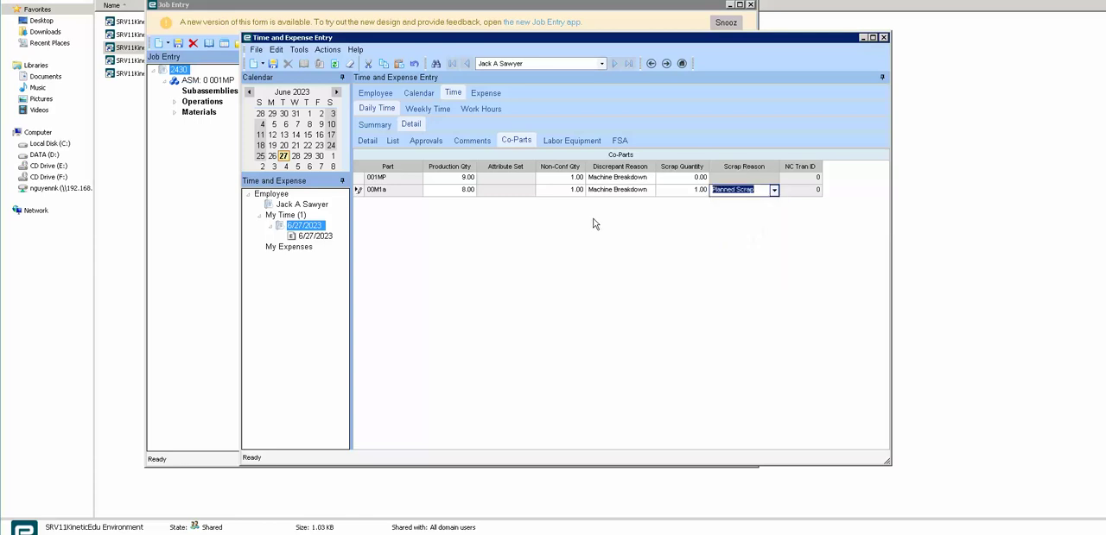
click(272, 64)
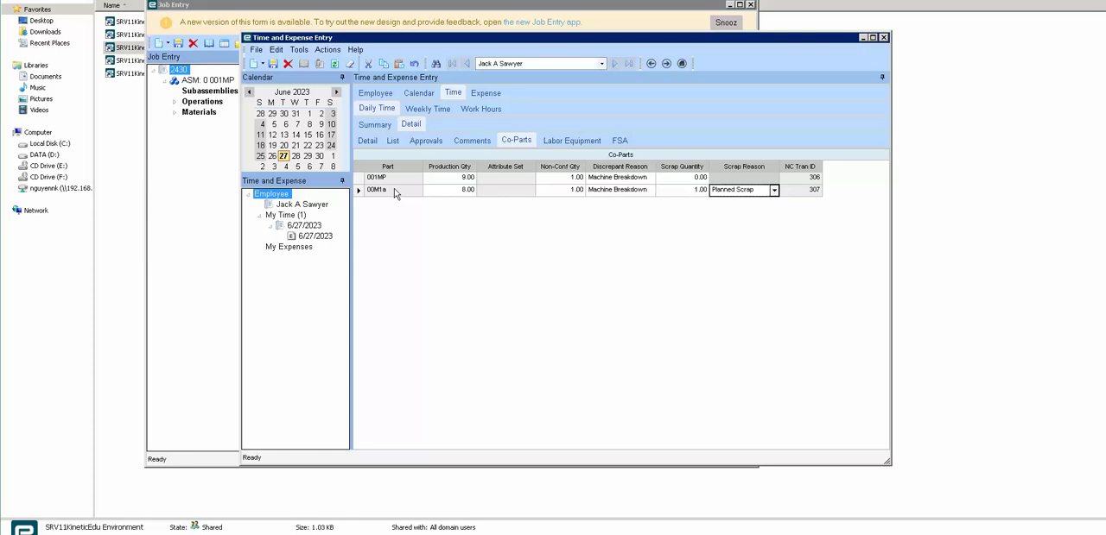
Step: Inspect nonconformance transaction IDs 306 and 307 in the co-parts grid
click(804, 177)
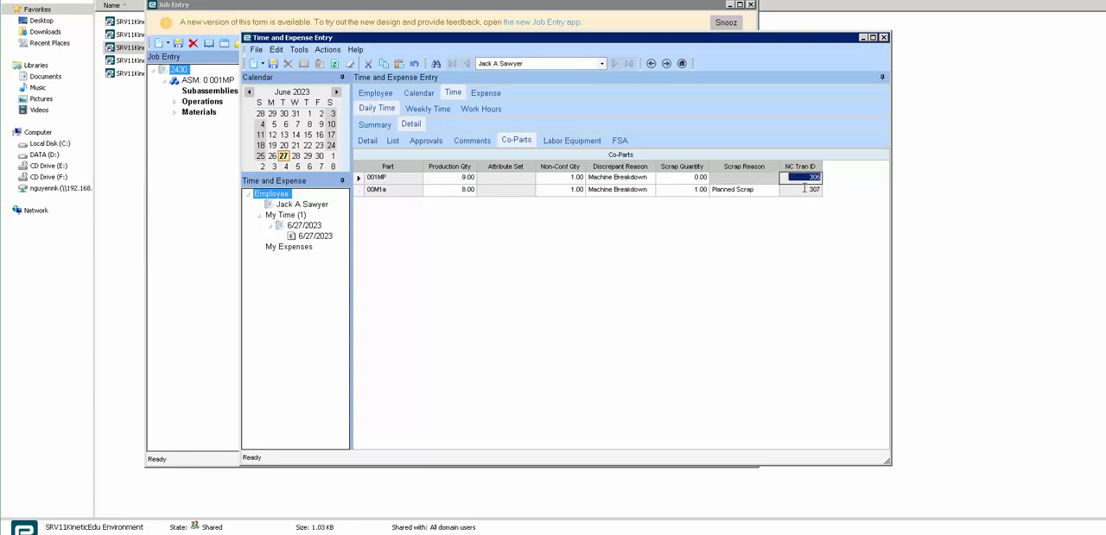
click(804, 189)
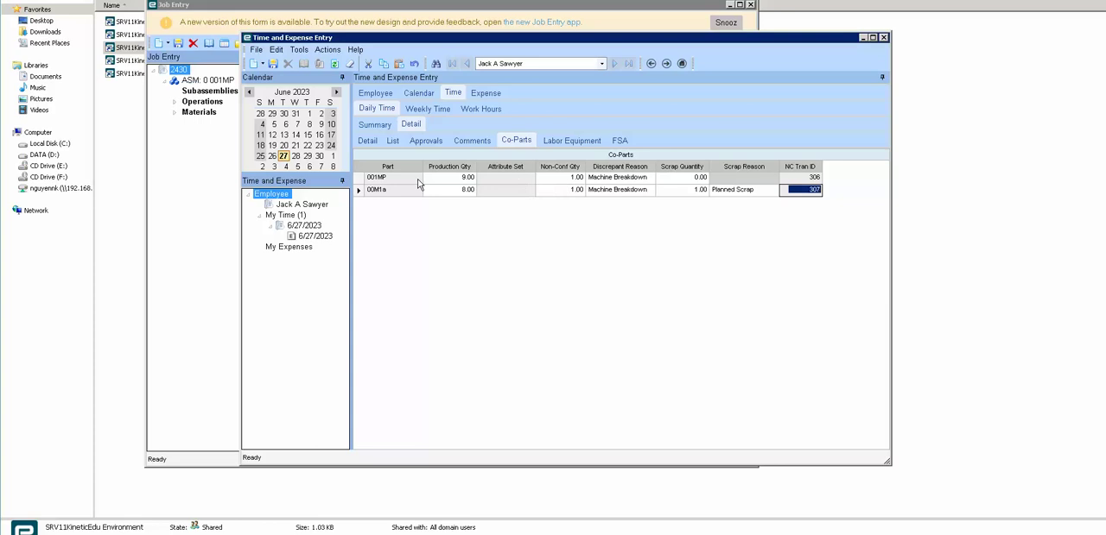
right_click(803, 189)
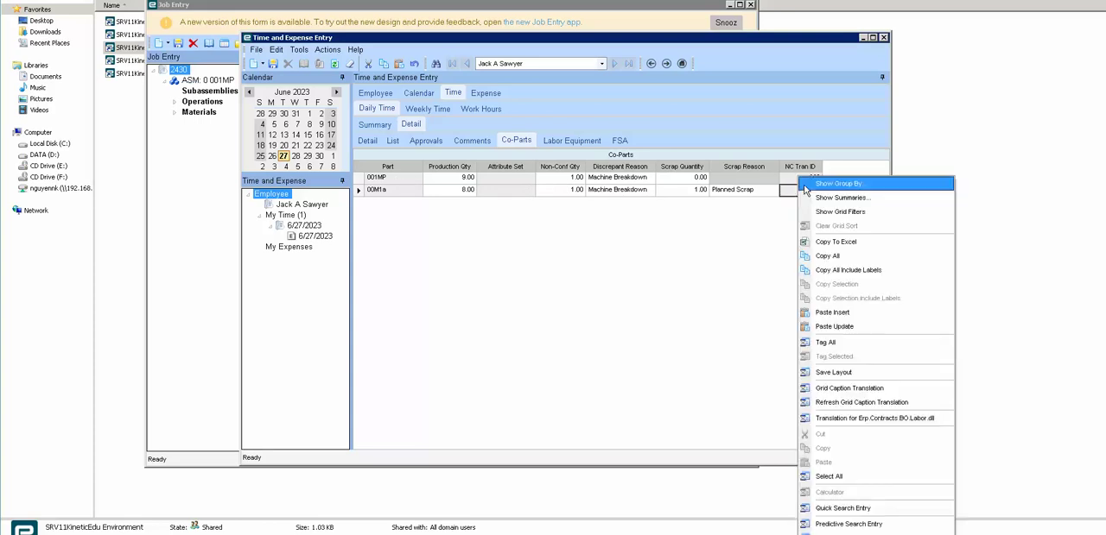
click(791, 179)
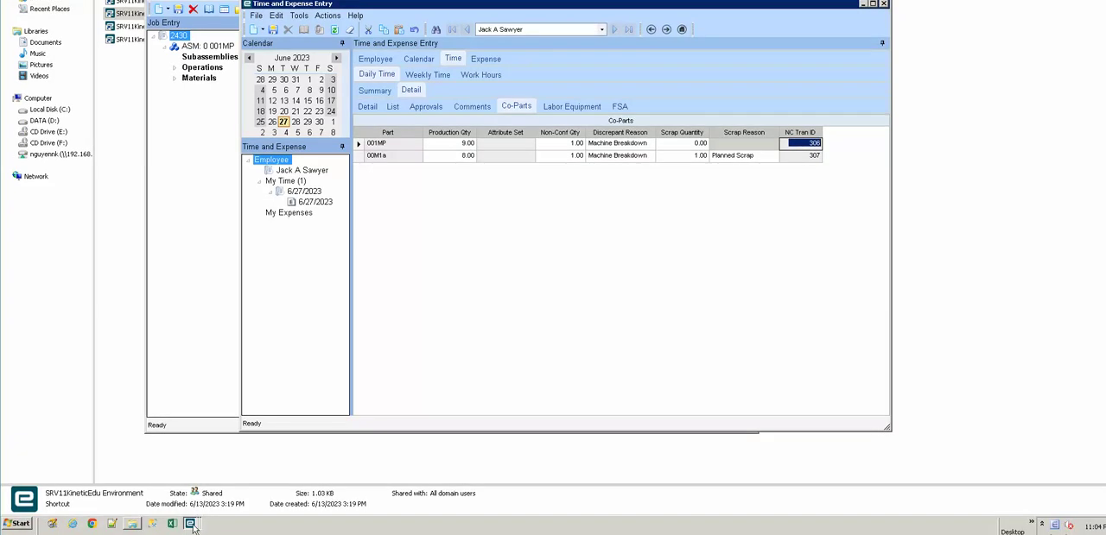
click(172, 523)
Step: Bring the Kinetic home screen forward and clear the menu search to find Inspection Processing
click(167, 472)
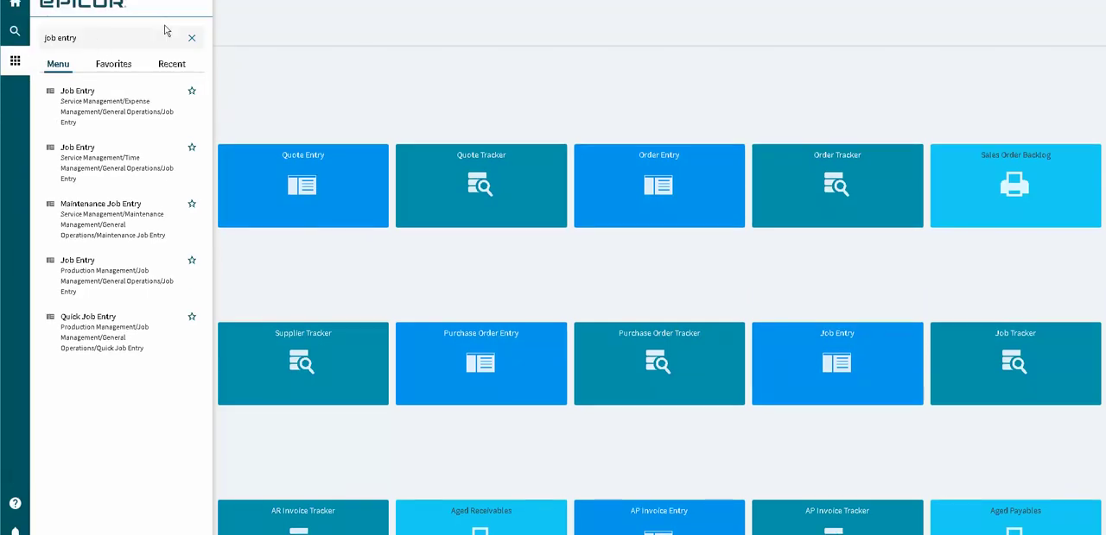
click(87, 37)
key(ctrl+a)
text(insp)
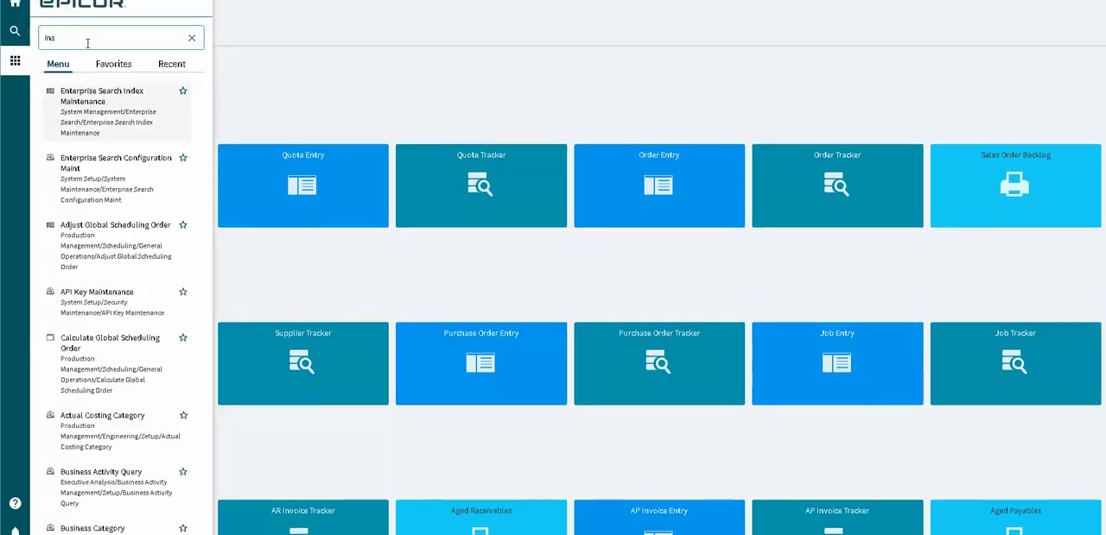
text(ec)
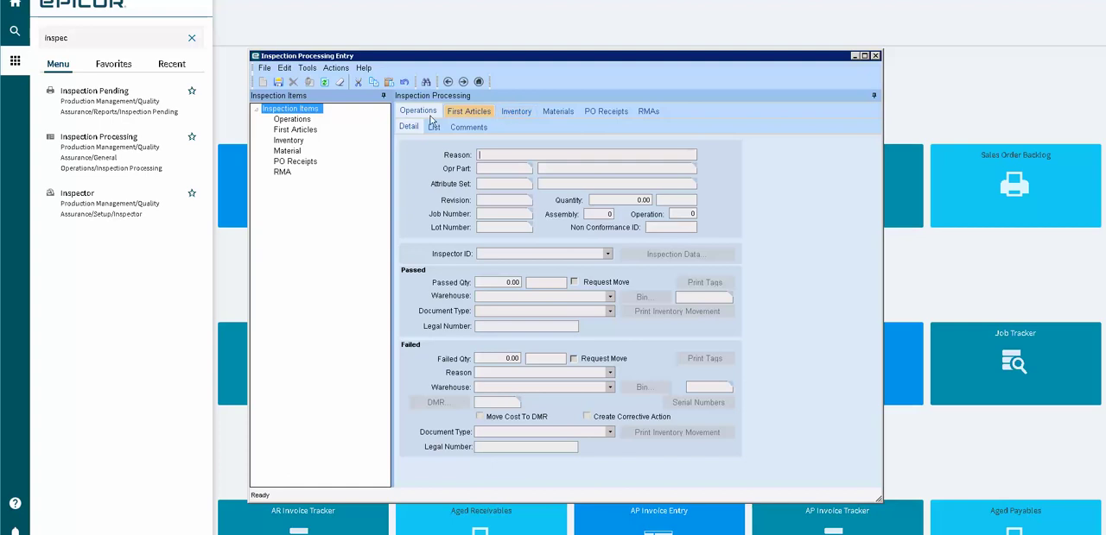
Step: Search operation inspections and load both of job 2430's returned records
click(425, 81)
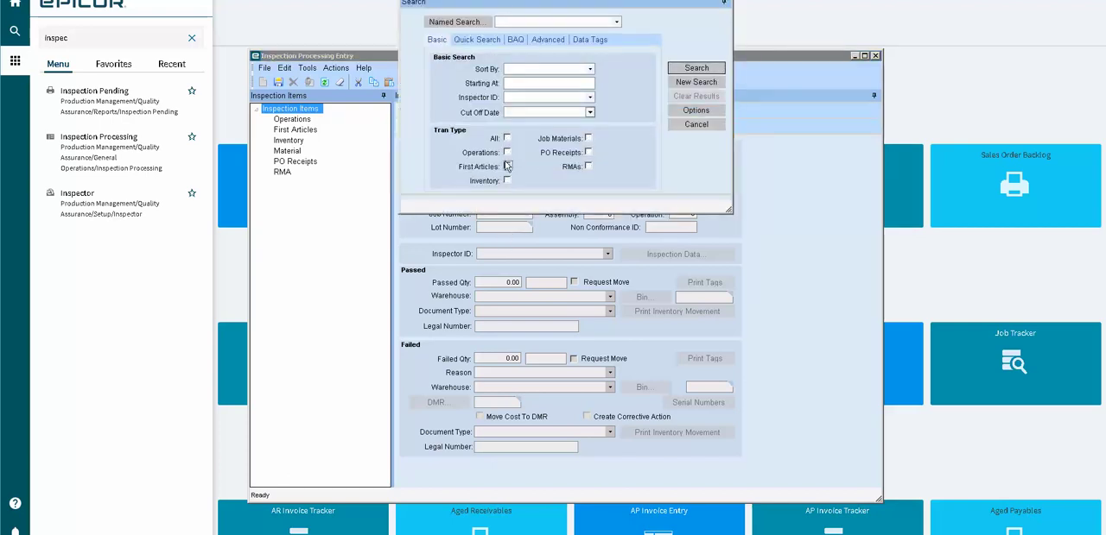
click(507, 166)
click(507, 152)
click(696, 68)
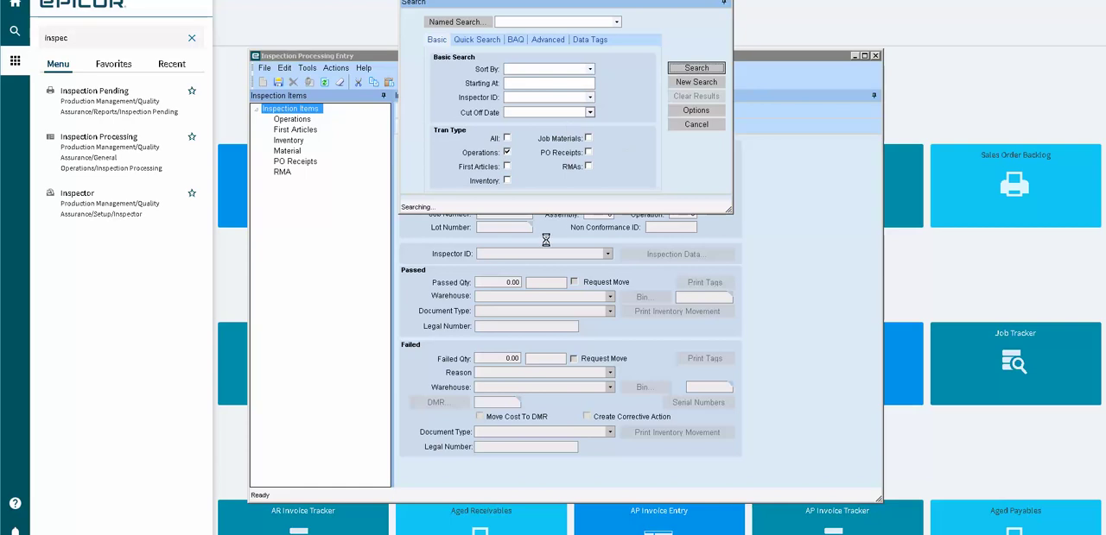
shift+click(494, 237)
click(430, 332)
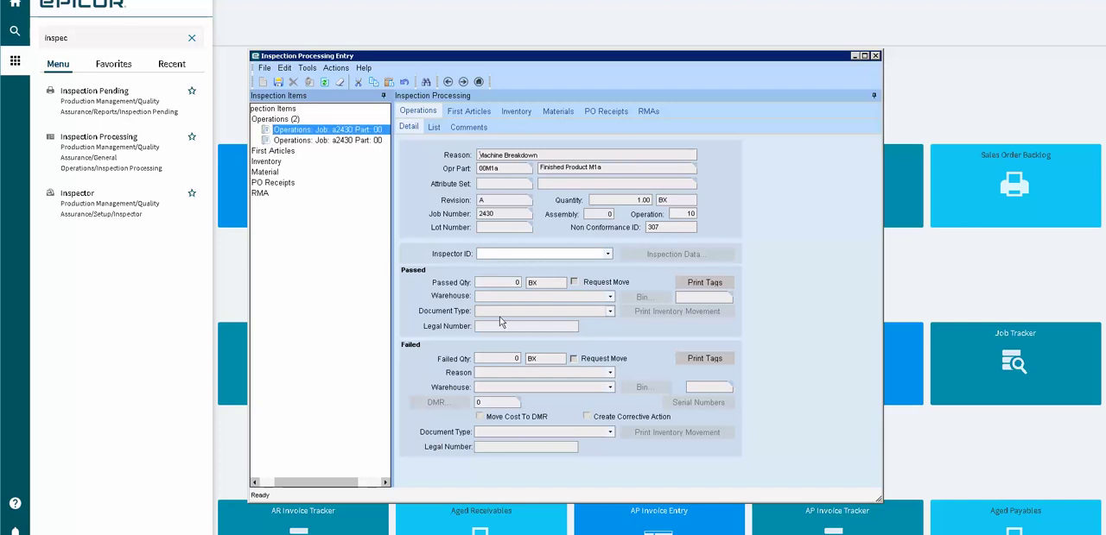
Step: Set inspector Advanced Quality and passed quantity 1 for part 00M1a
click(607, 254)
click(510, 264)
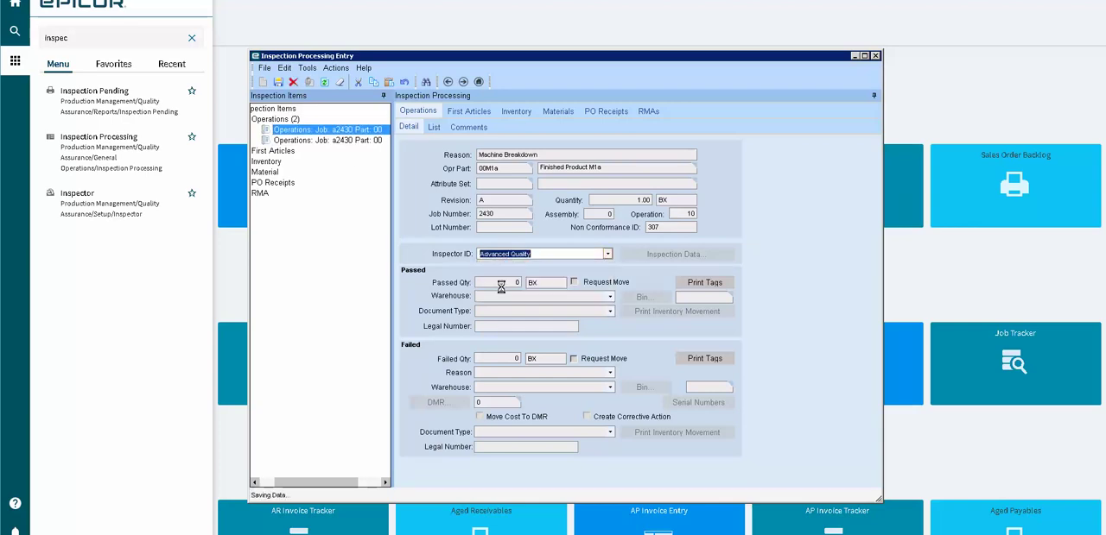
click(501, 282)
text(1)
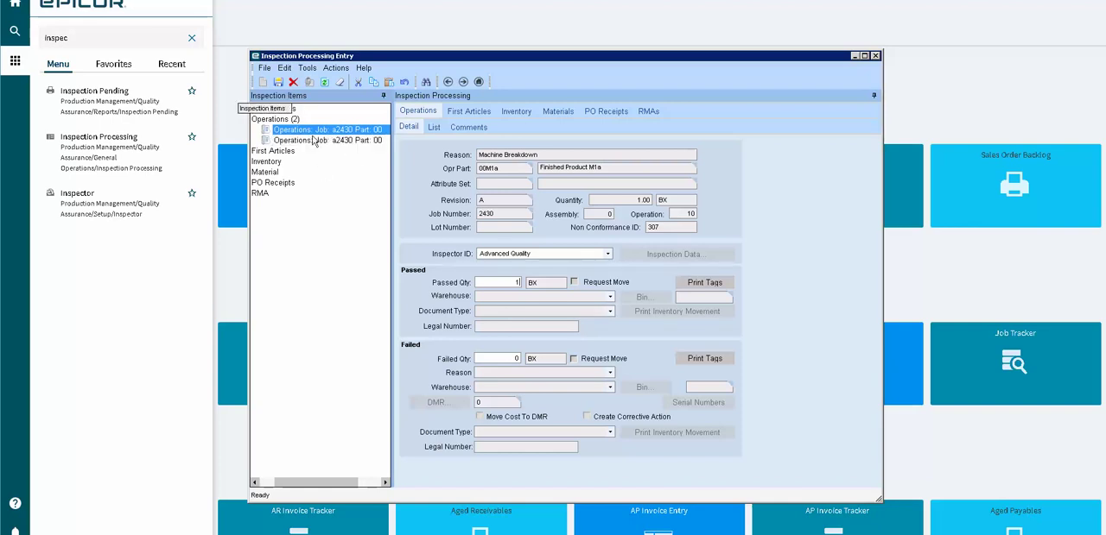
Step: Select the second job 2430 item, with inspector Advanced Quality and failed quantity 1
click(314, 140)
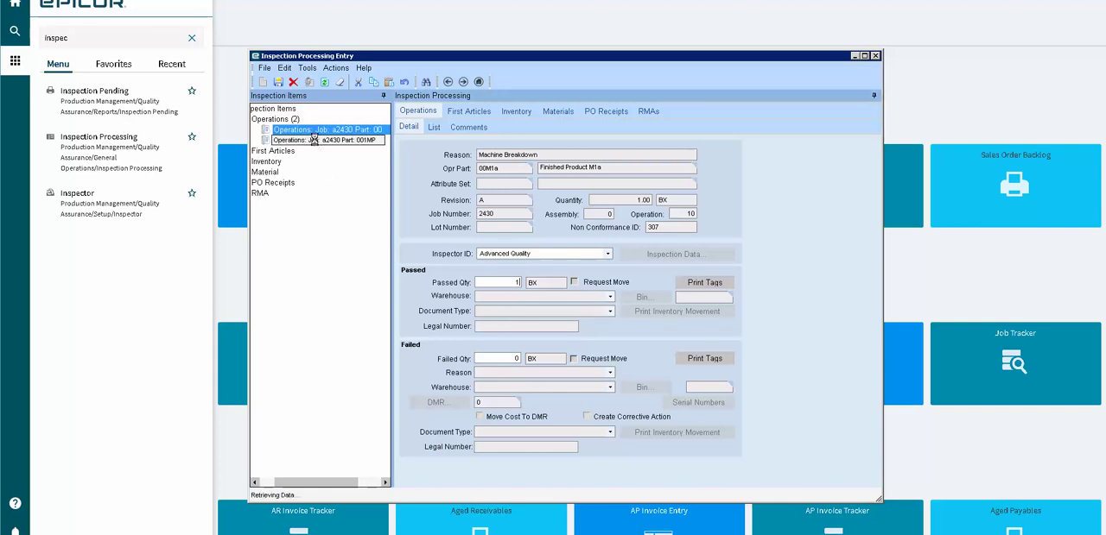
click(607, 254)
click(507, 266)
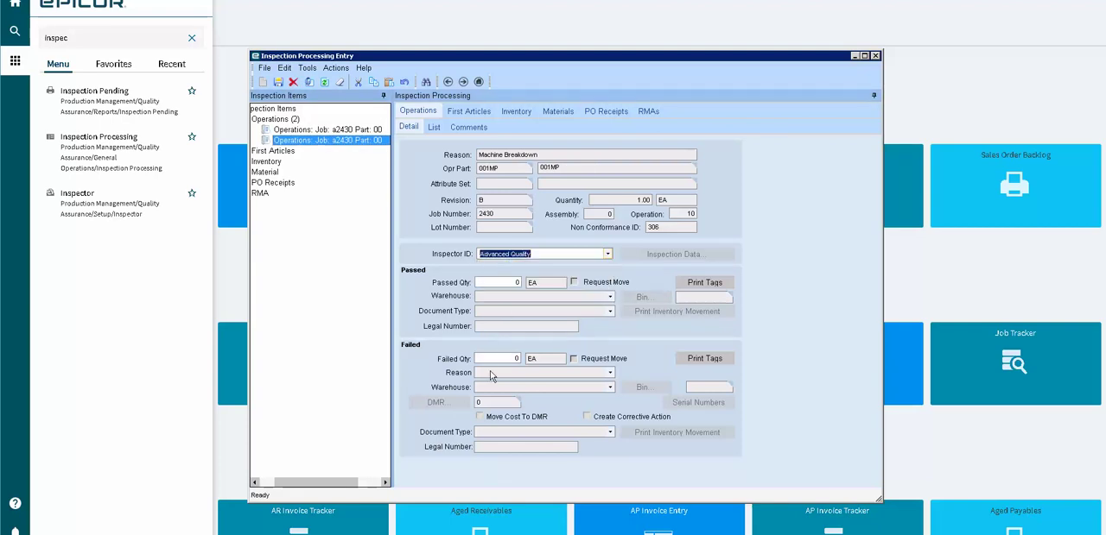
click(500, 359)
text(1)
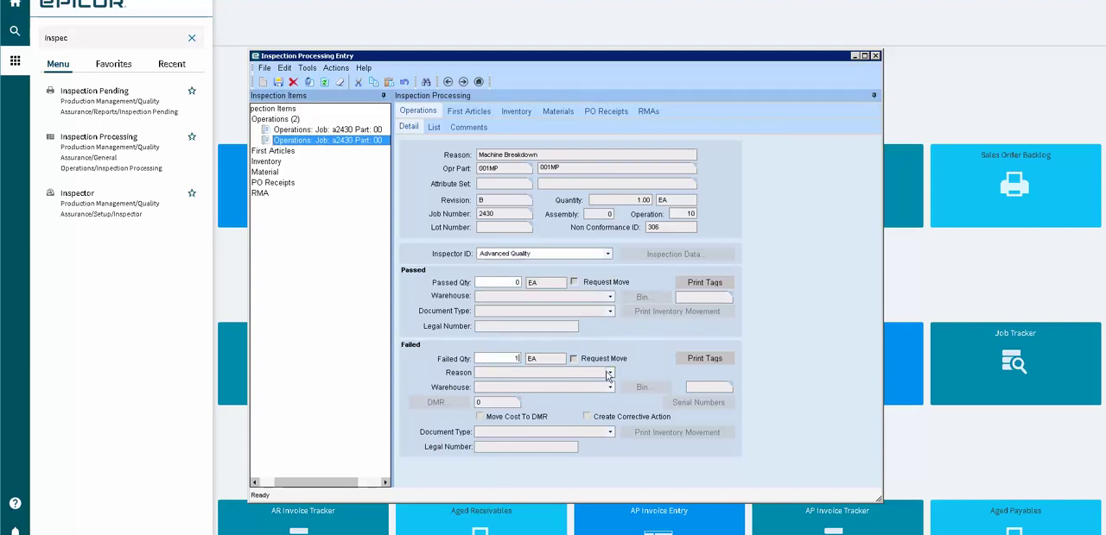
Step: Set reason 'Failed, rejected to scrap', save, and acknowledge new DMR 1005
click(609, 373)
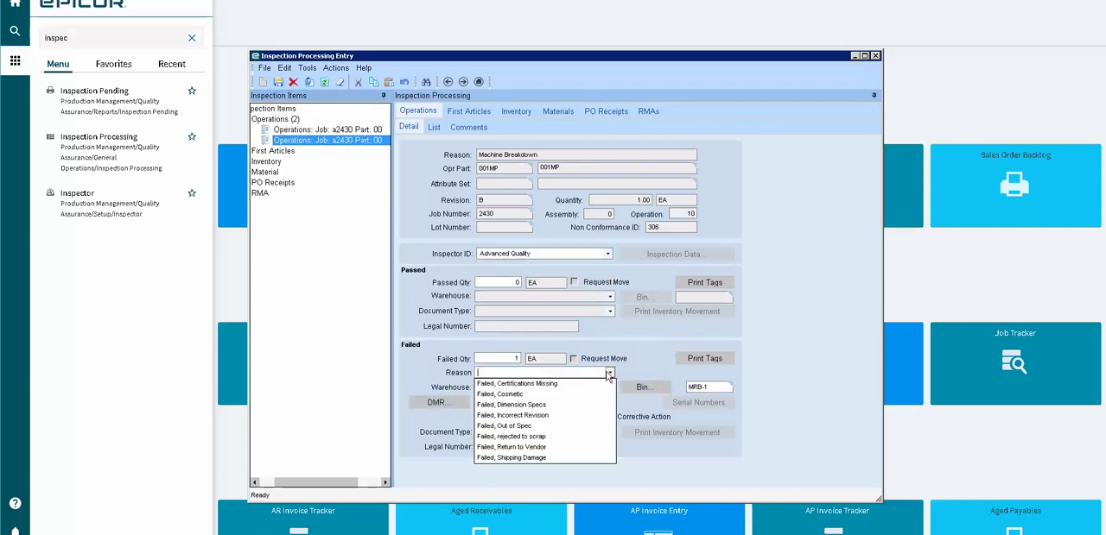
click(519, 437)
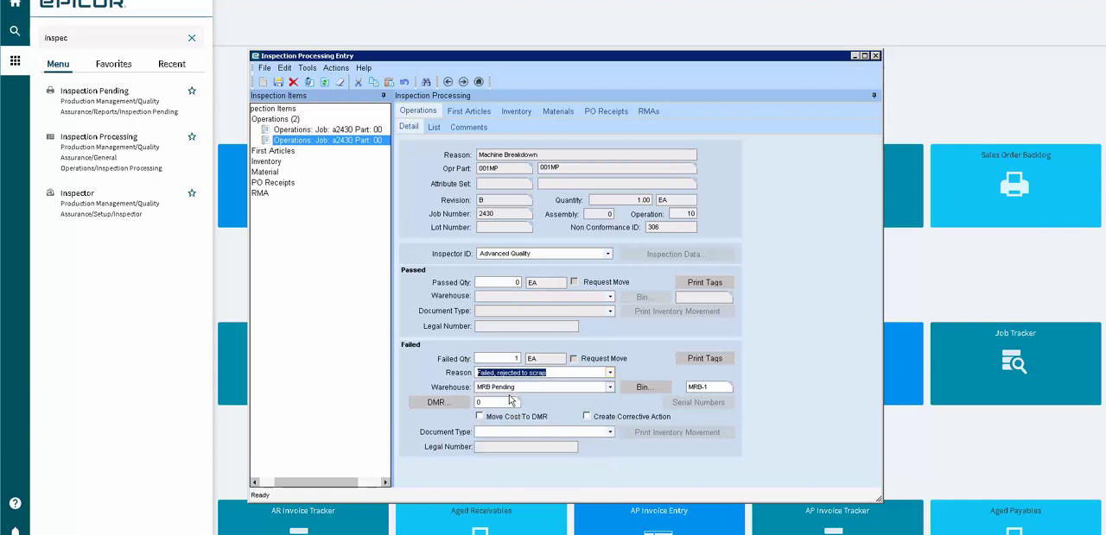
click(278, 81)
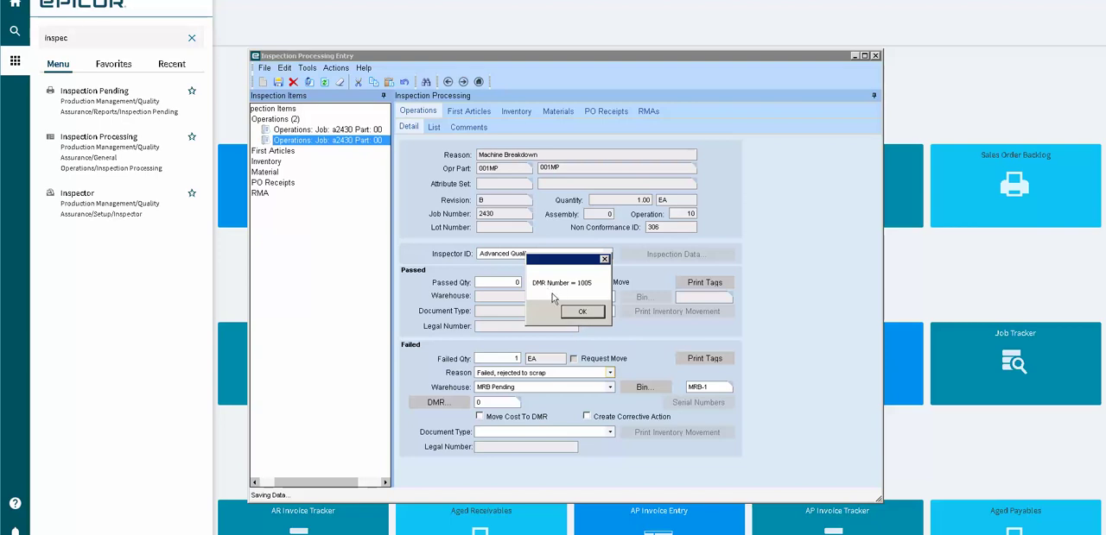
click(582, 311)
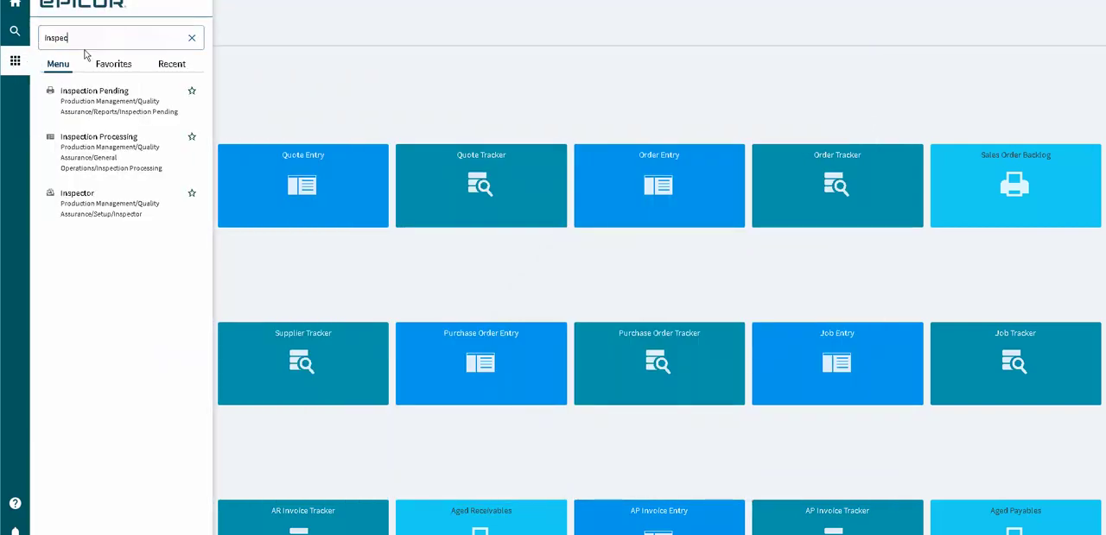
Step: Open job 2430 from Job Entry in Job Tracker using Open With
double_click(57, 37)
text(job entry)
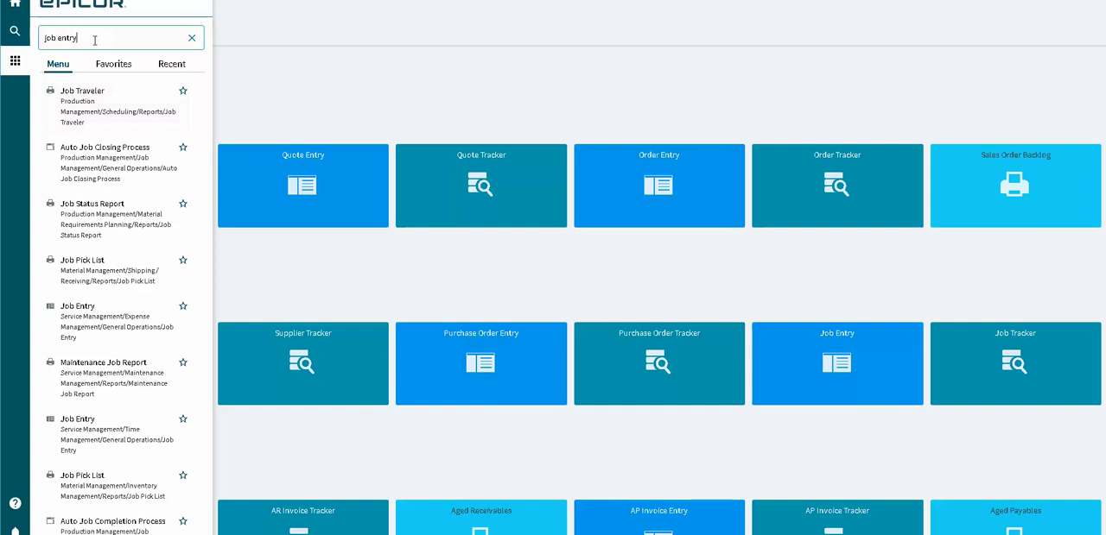
click(77, 260)
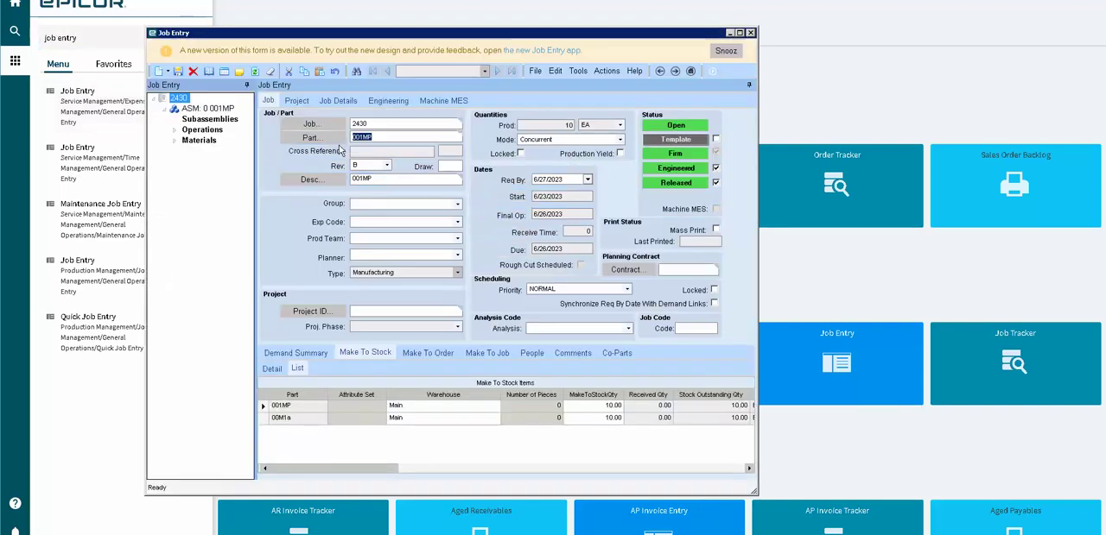
click(386, 124)
right_click(386, 124)
mouse_move(535, 177)
click(543, 172)
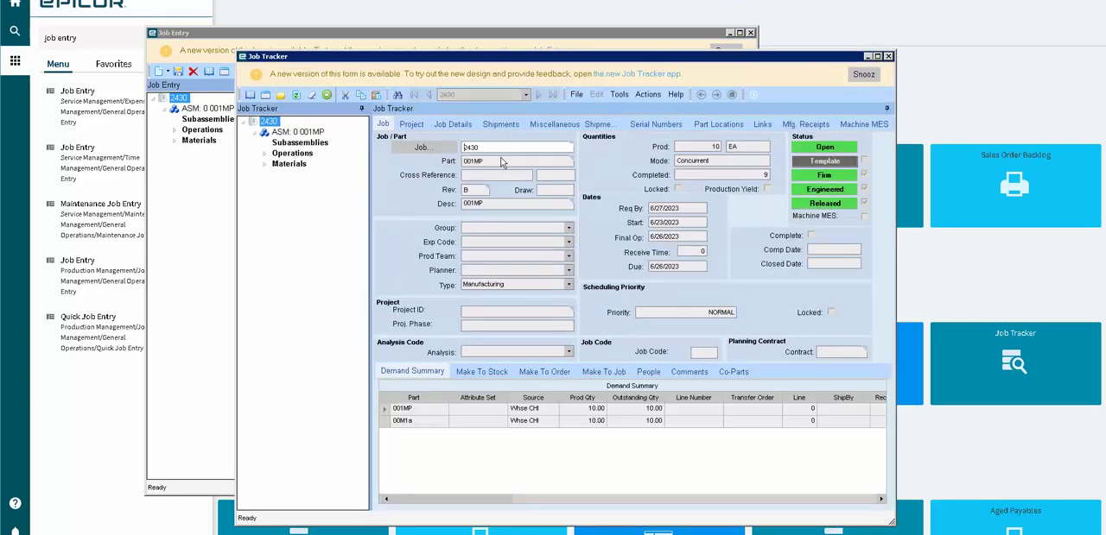
Step: Retrieve operation 10's labor transactions in Job Tracker and maximize the window
click(451, 124)
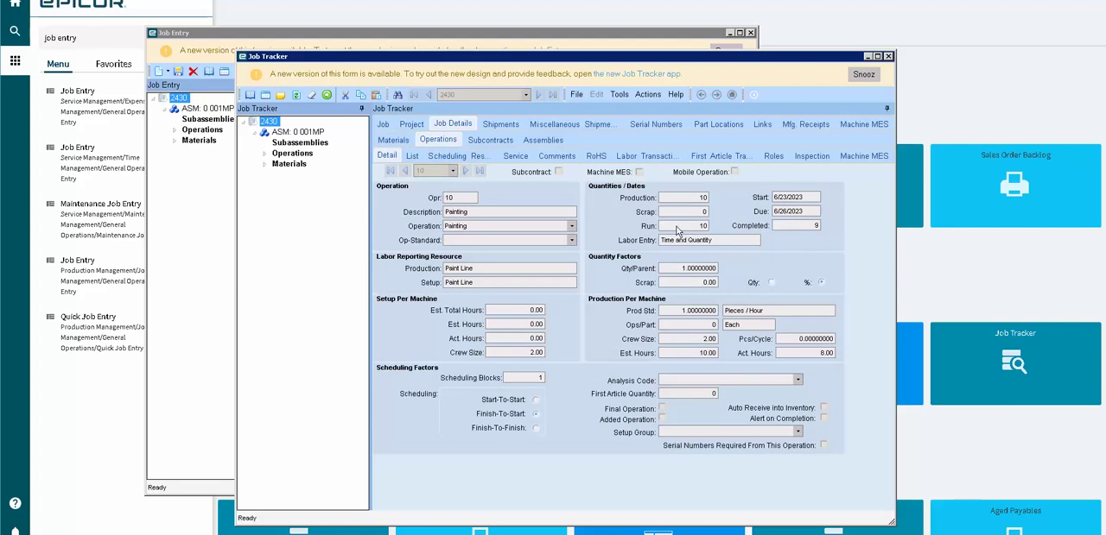
double_click(799, 226)
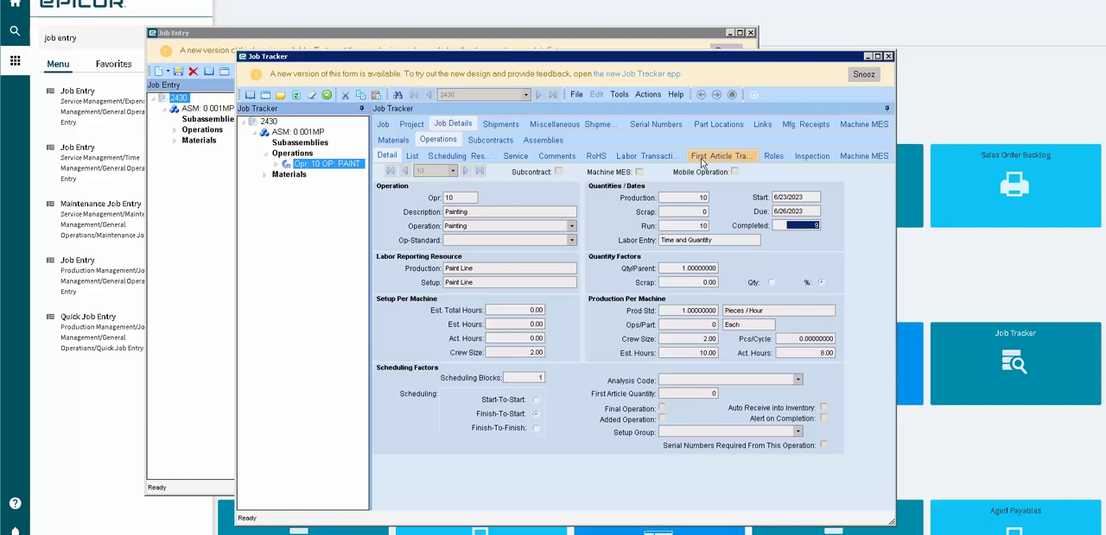
click(644, 156)
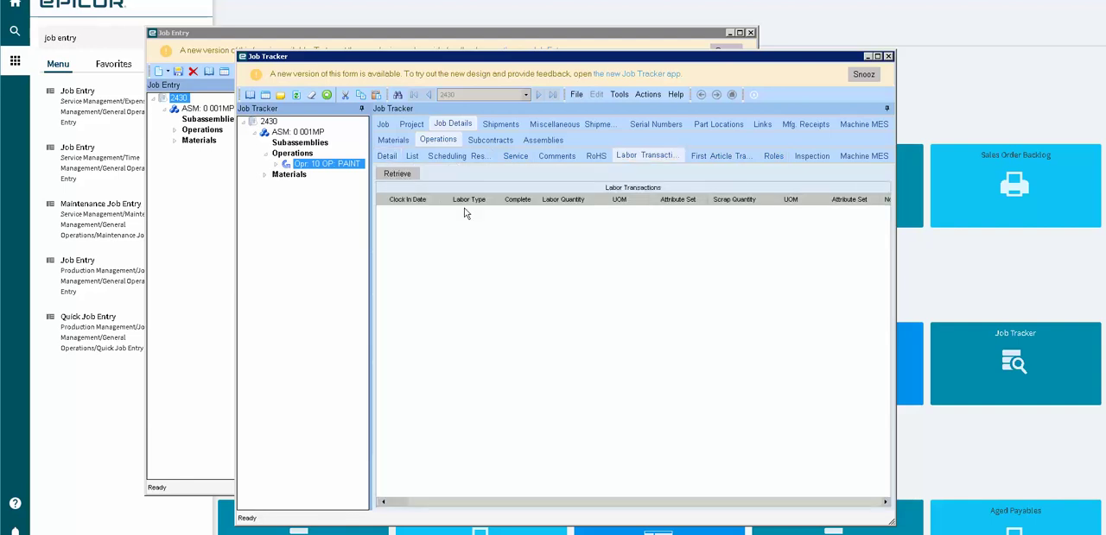
click(398, 174)
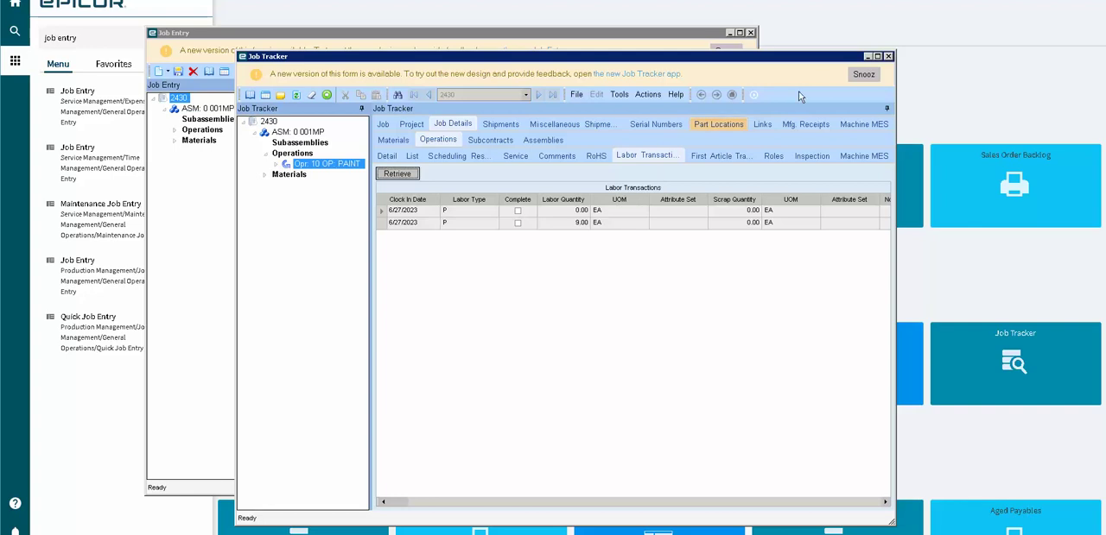
double_click(838, 62)
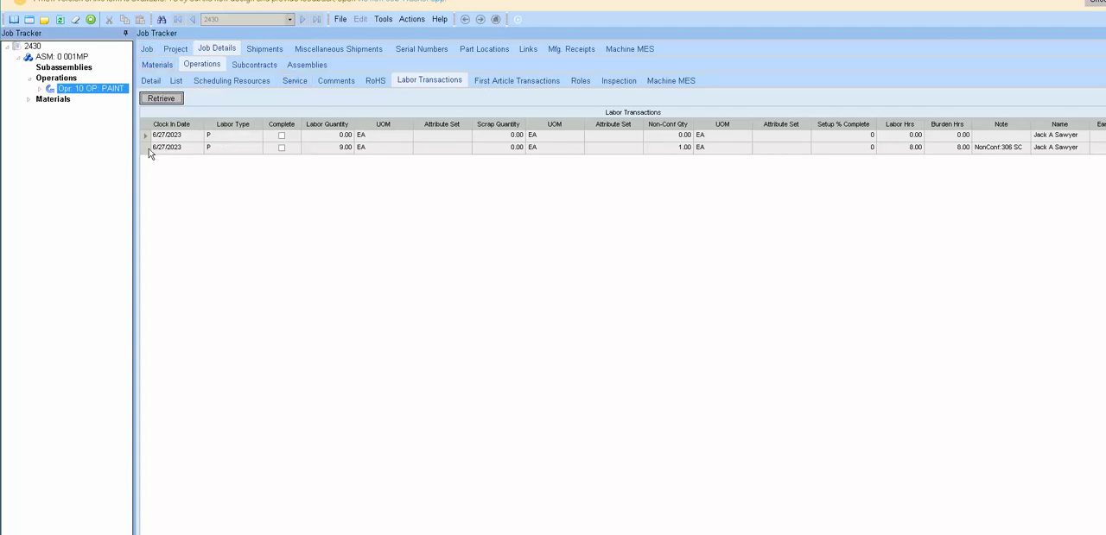
click(147, 148)
click(329, 148)
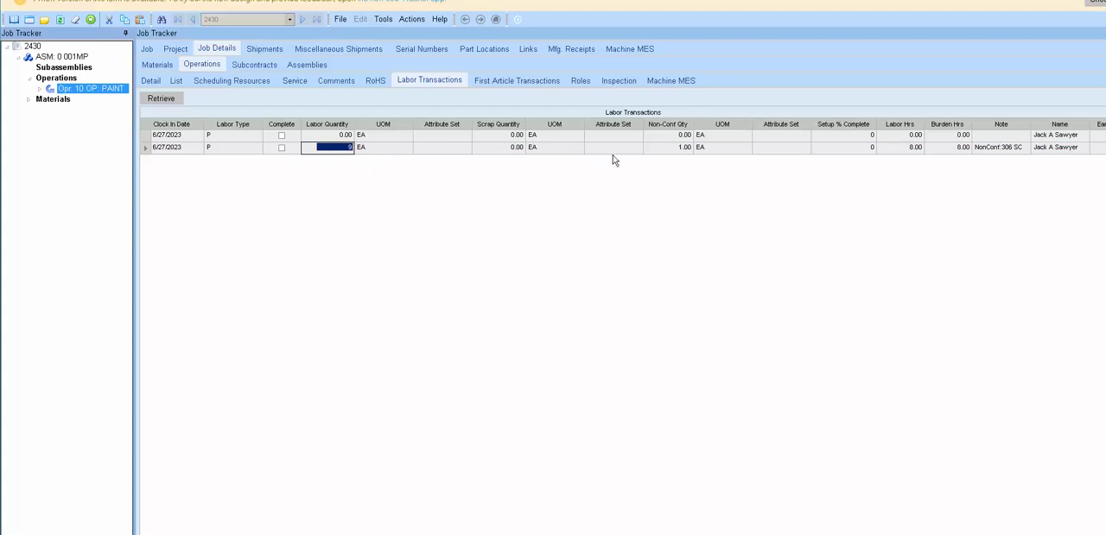
click(666, 149)
double_click(666, 149)
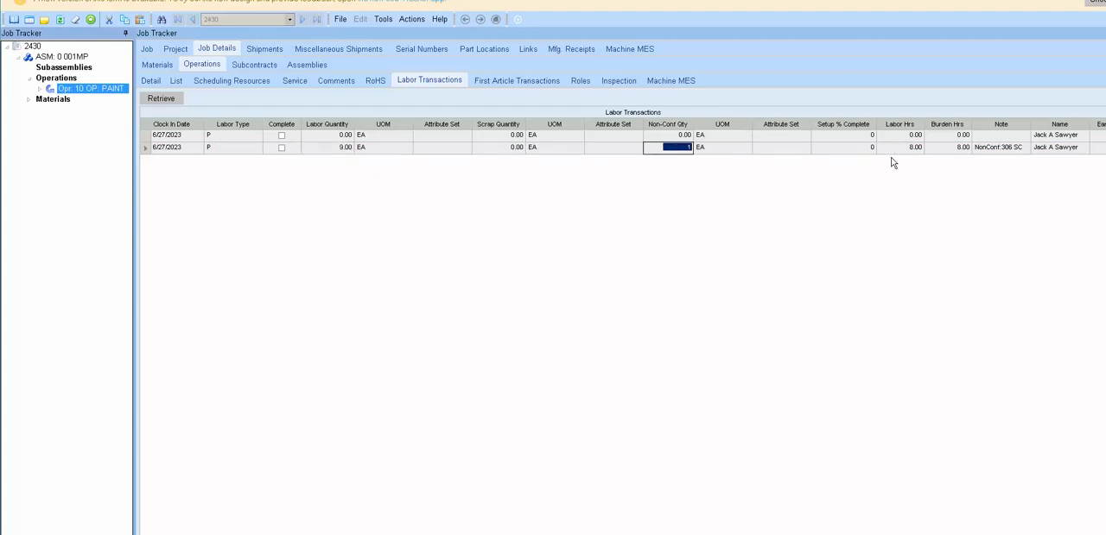
click(998, 149)
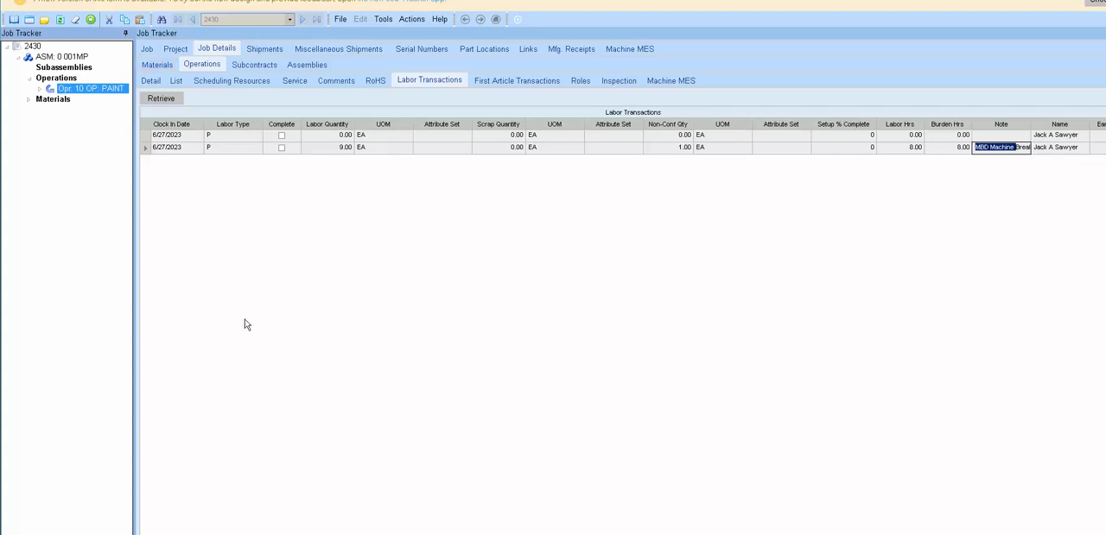
click(148, 49)
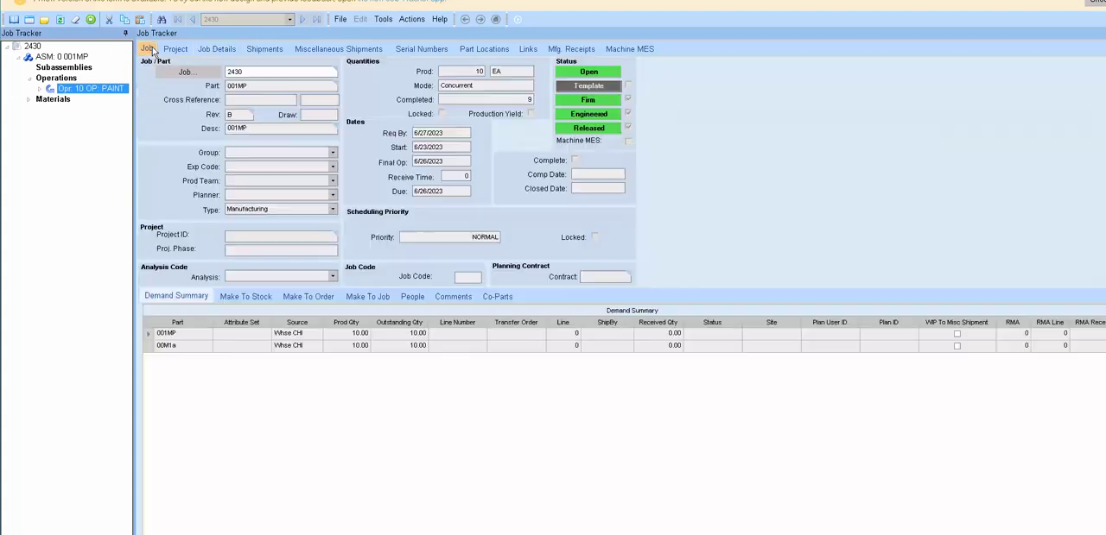
click(252, 72)
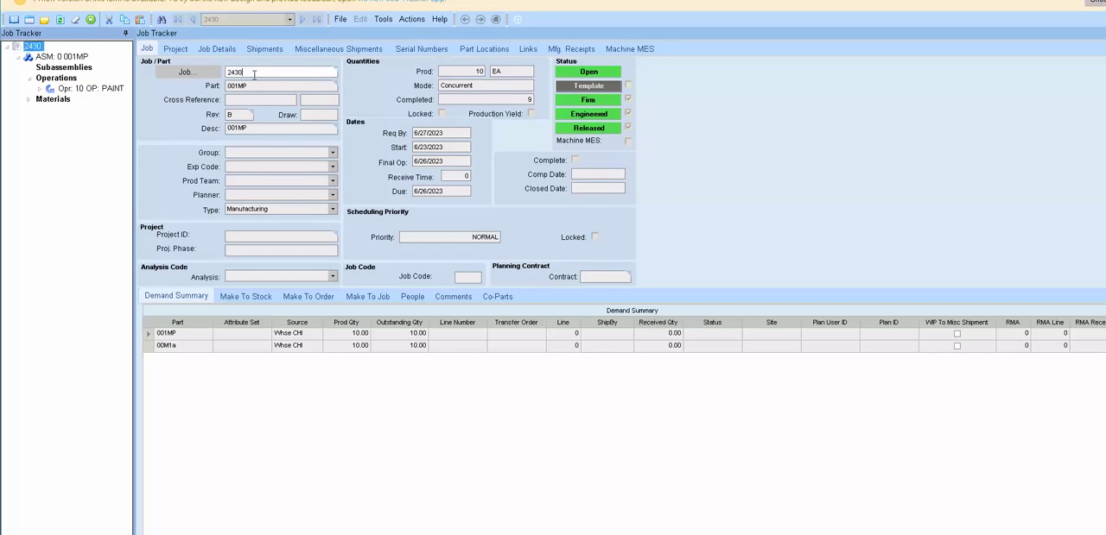
click(256, 85)
click(217, 49)
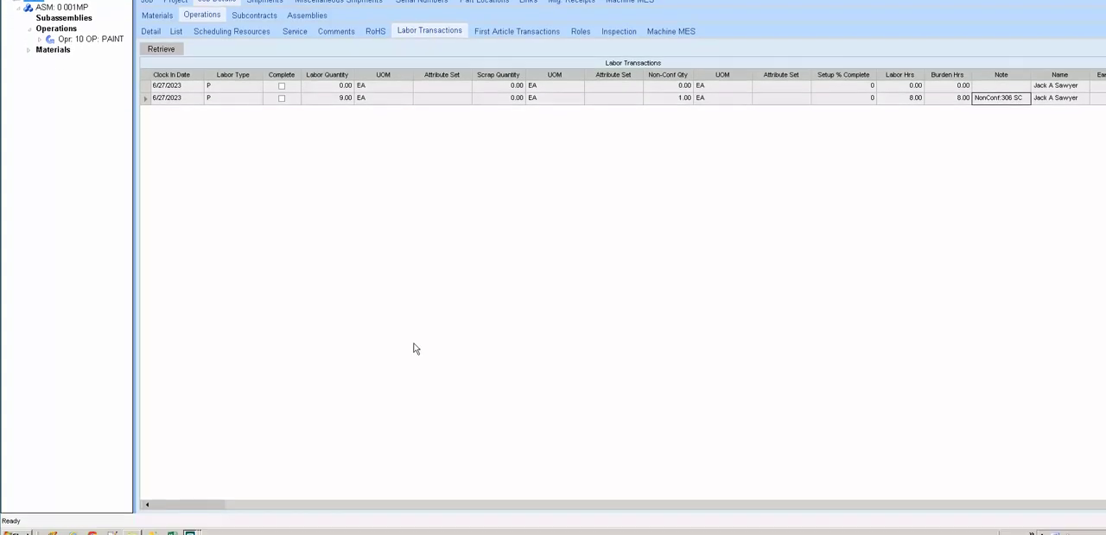
click(190, 532)
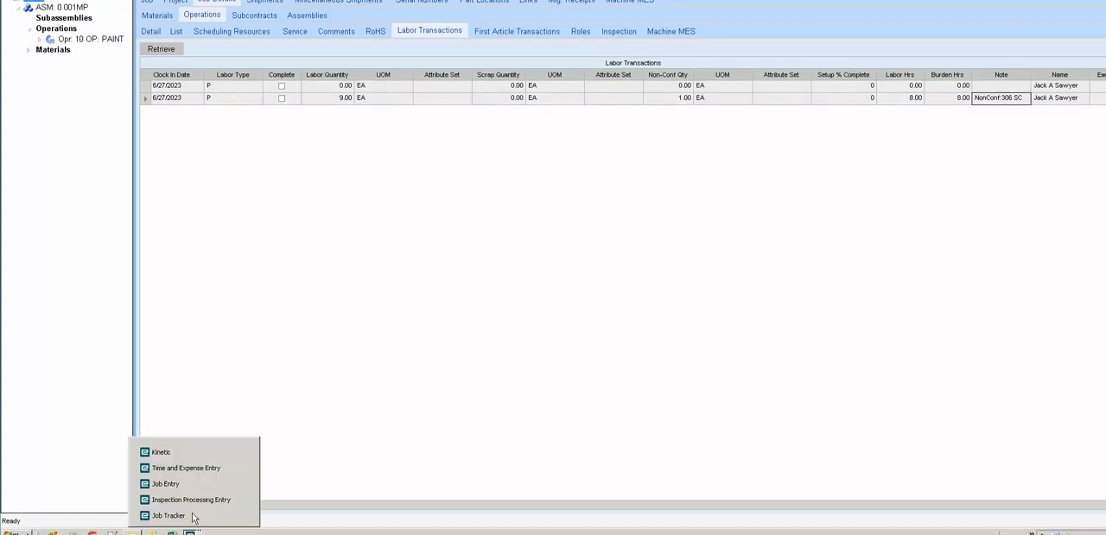
Step: Show Time and Expense Entry's 6/27/2023 Co-Parts detail with nonconforming quantity 1
click(186, 468)
click(373, 104)
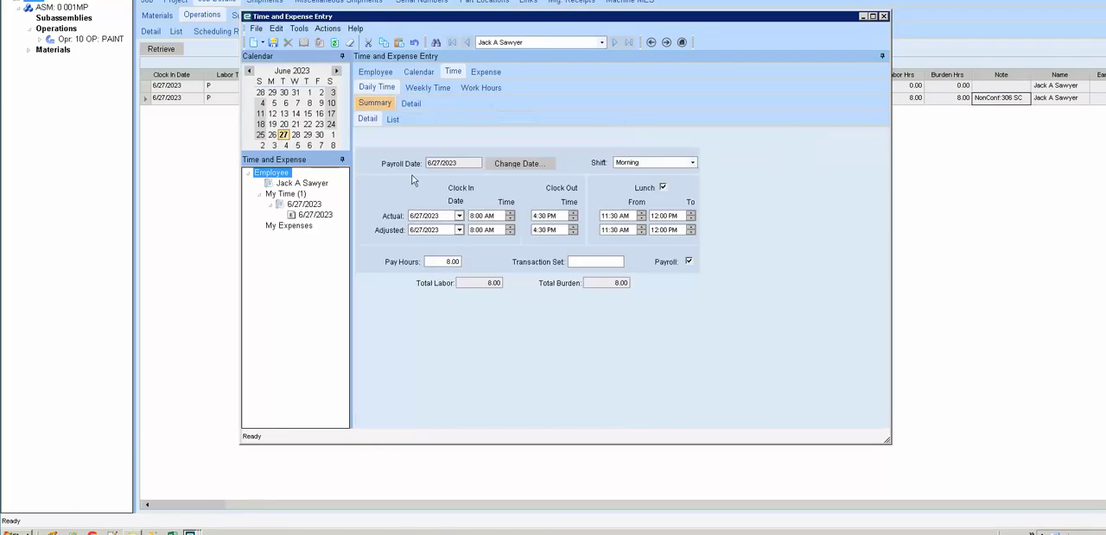
click(409, 103)
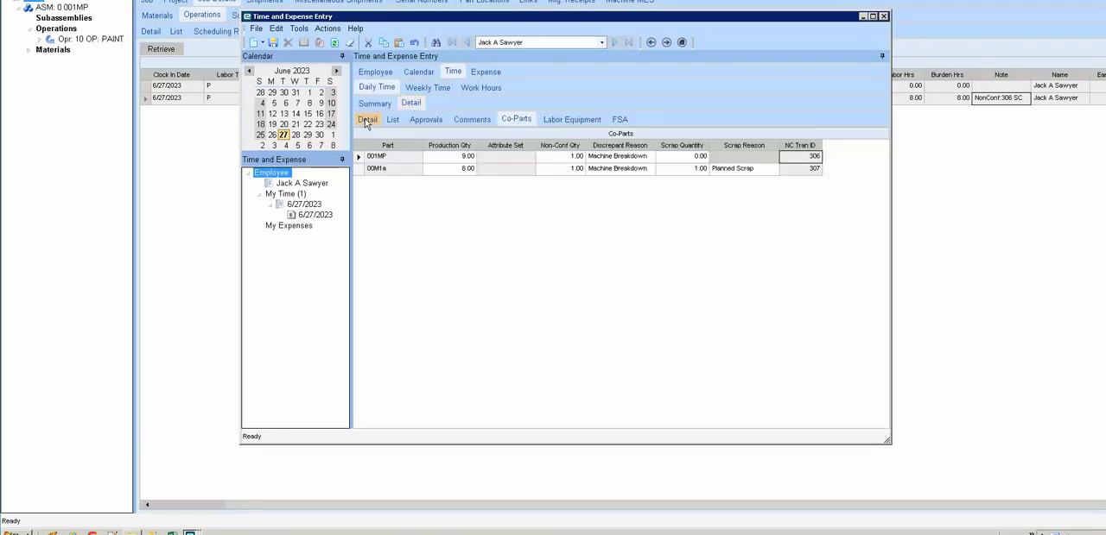
click(367, 118)
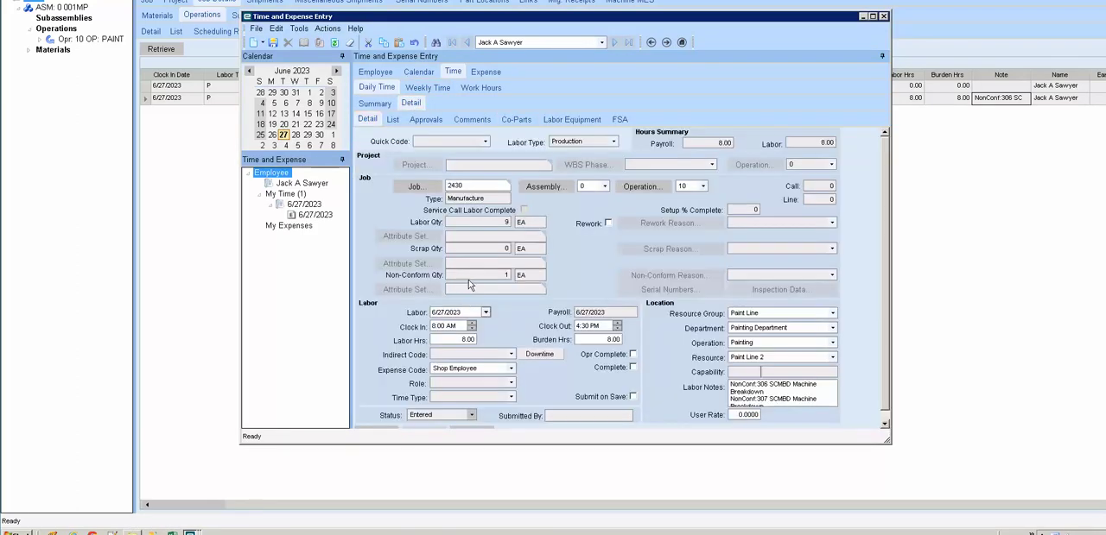
double_click(484, 274)
click(486, 275)
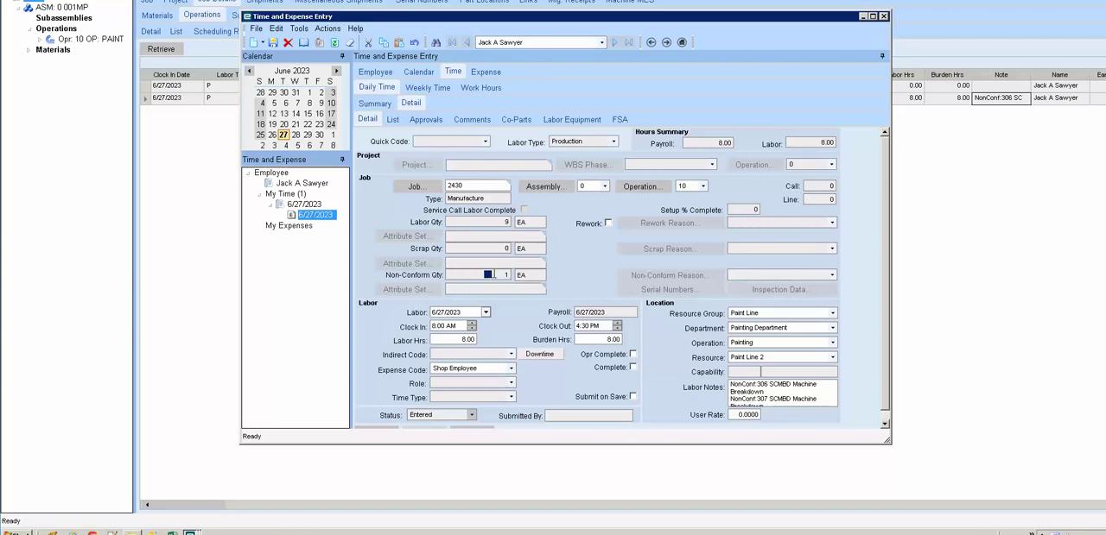